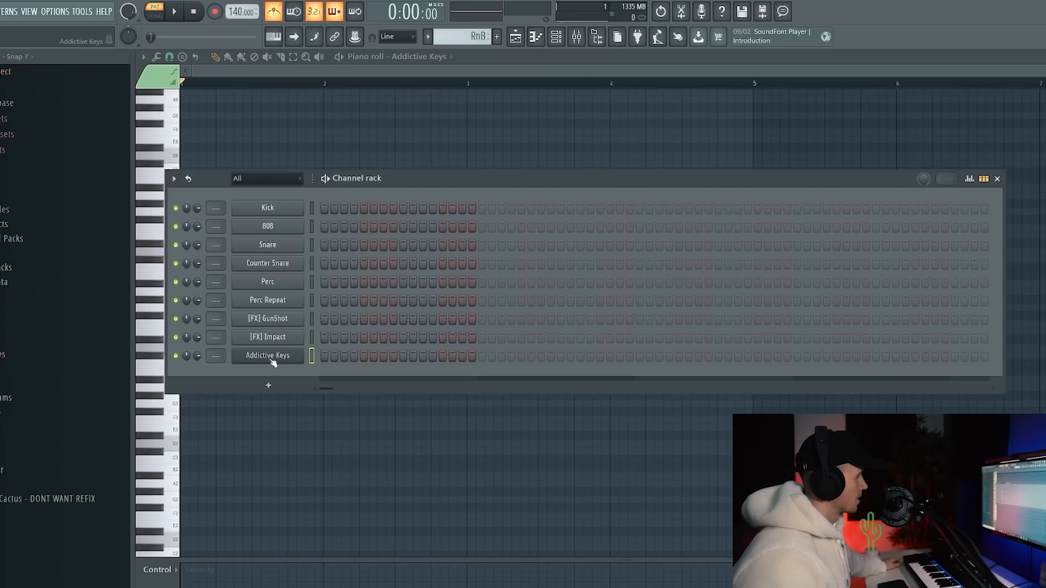
# Open the Addictive Keys piano roll and draw consecutive bass notes: G2 and A2 for one bar each, D2 for two bars
pyautogui.click(272, 360)
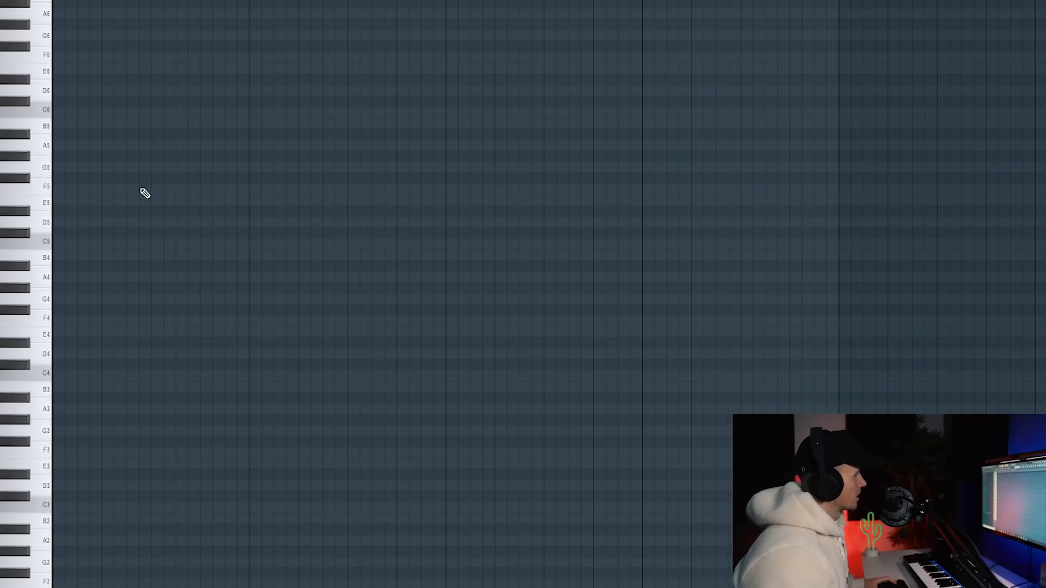
pyautogui.scroll(1, 75, 322)
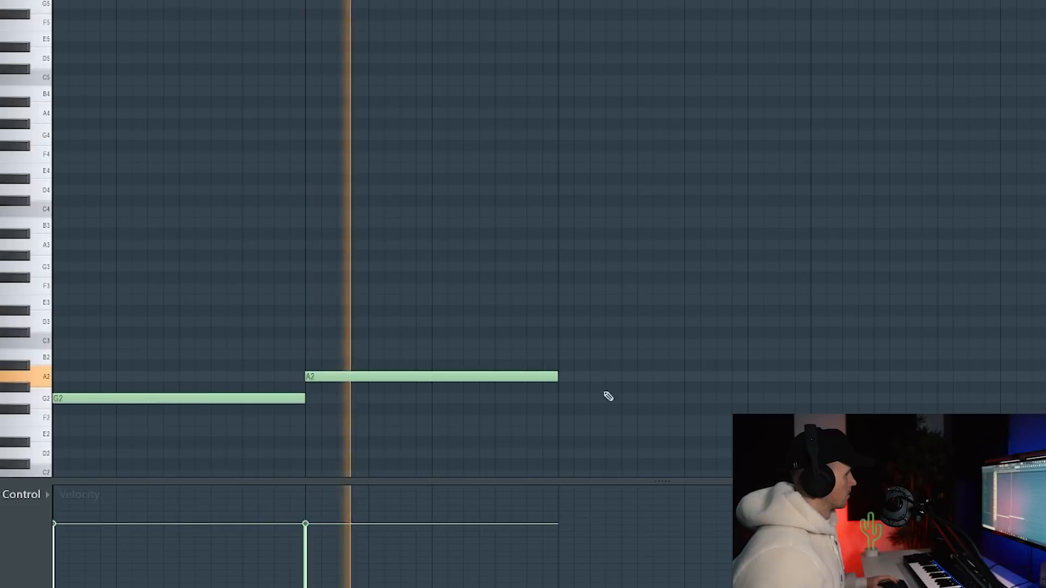
pyautogui.click(559, 432)
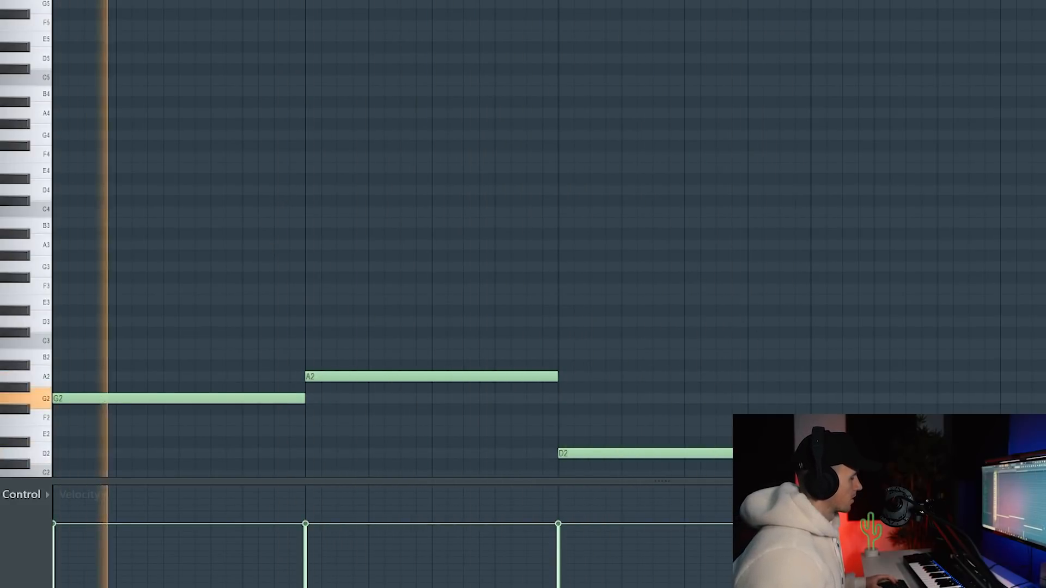
# Add one-bar A#2 and D3 notes above the opening G2 to form a triad
pyautogui.moveTo(80, 333); pyautogui.dragTo(41, 322)
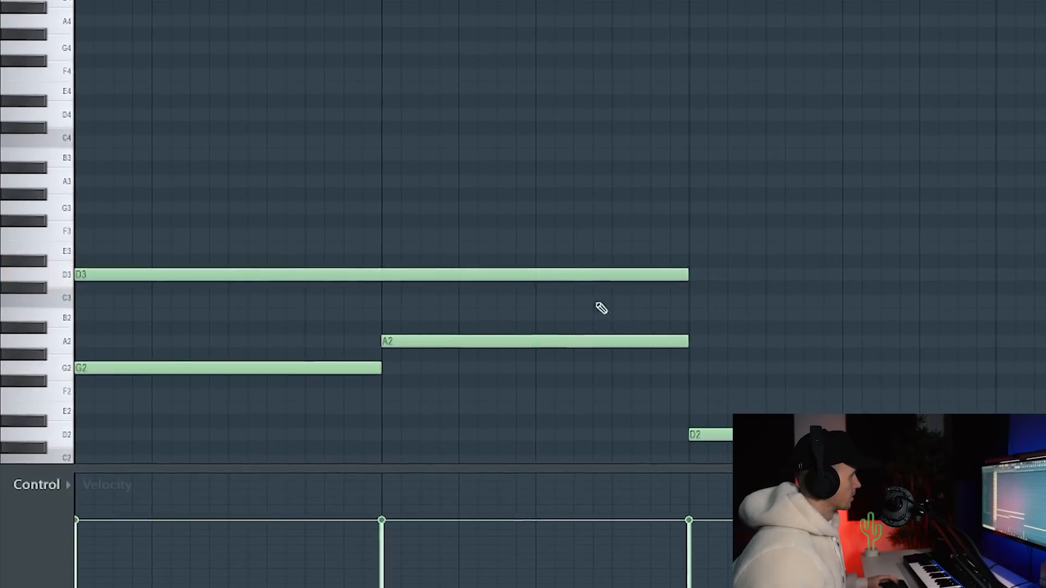
pyautogui.moveTo(682, 279); pyautogui.dragTo(333, 353)
pyautogui.click(104, 313)
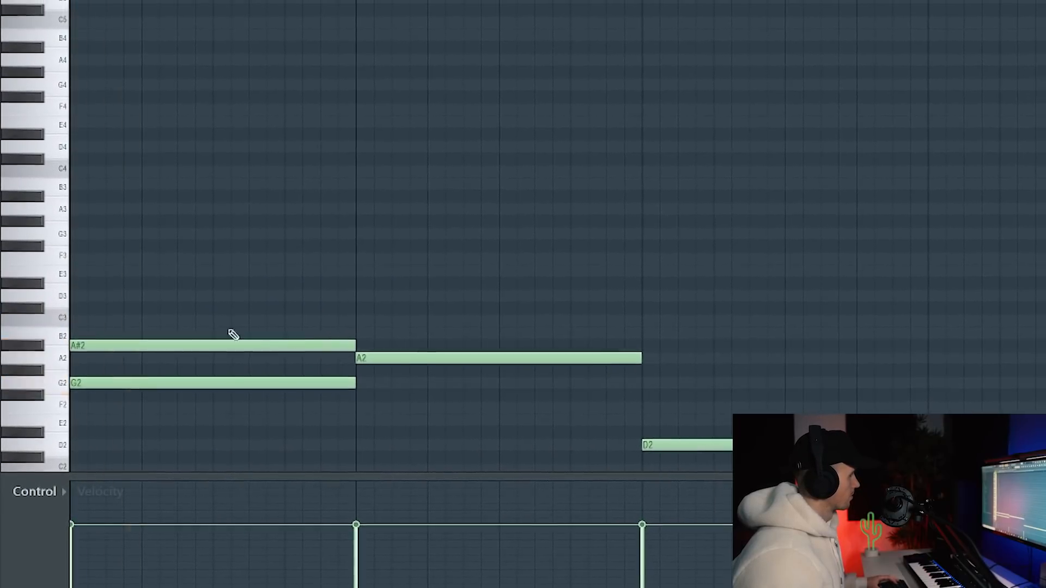
pyautogui.moveTo(101, 323); pyautogui.dragTo(67, 300)
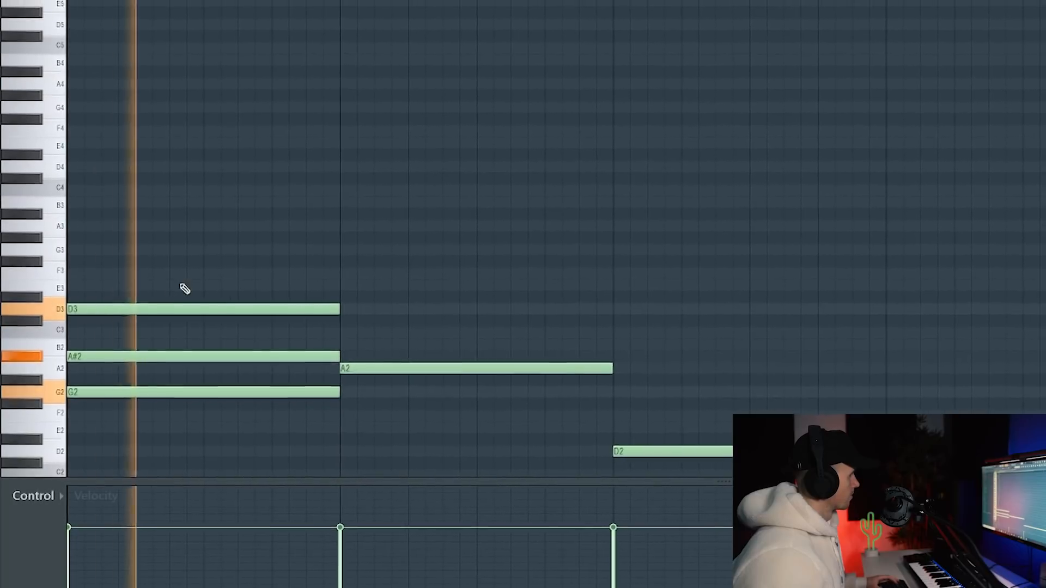
# Raise the A#2 and D3 notes of the first chord by two octaves, leaving the G2 bass in place
pyautogui.moveTo(182, 273); pyautogui.dragTo(148, 360)
pyautogui.hotkey('ctrl', 'Up')
pyautogui.press('space')
pyautogui.hotkey('ctrl', 'Up')
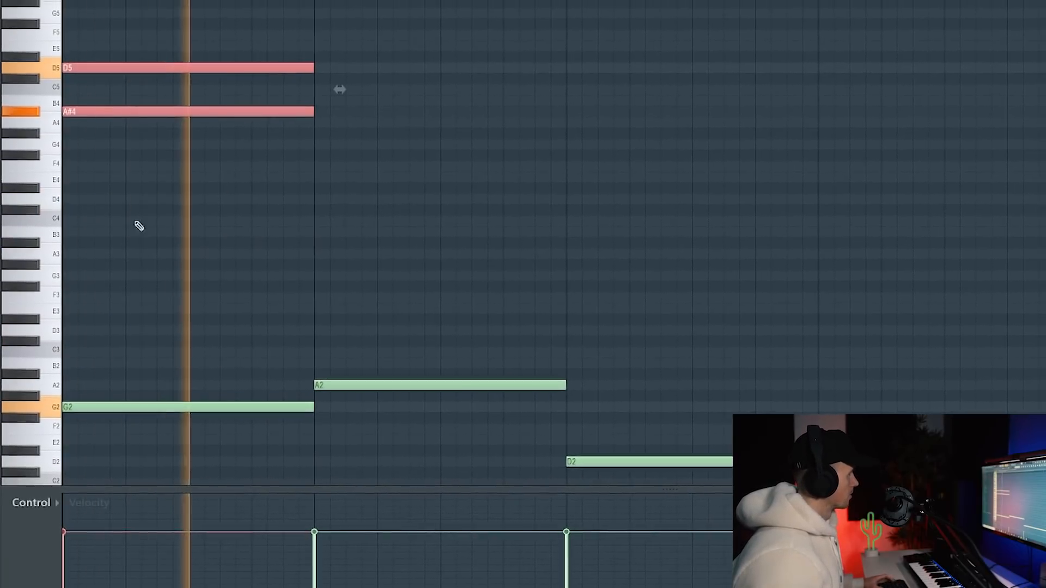
pyautogui.keyDown('ctrl'); pyautogui.click(289, 157); pyautogui.keyUp('ctrl')
# Add one-bar F5, A5 and F4 notes to the first chord and play it back
pyautogui.click(114, 98)
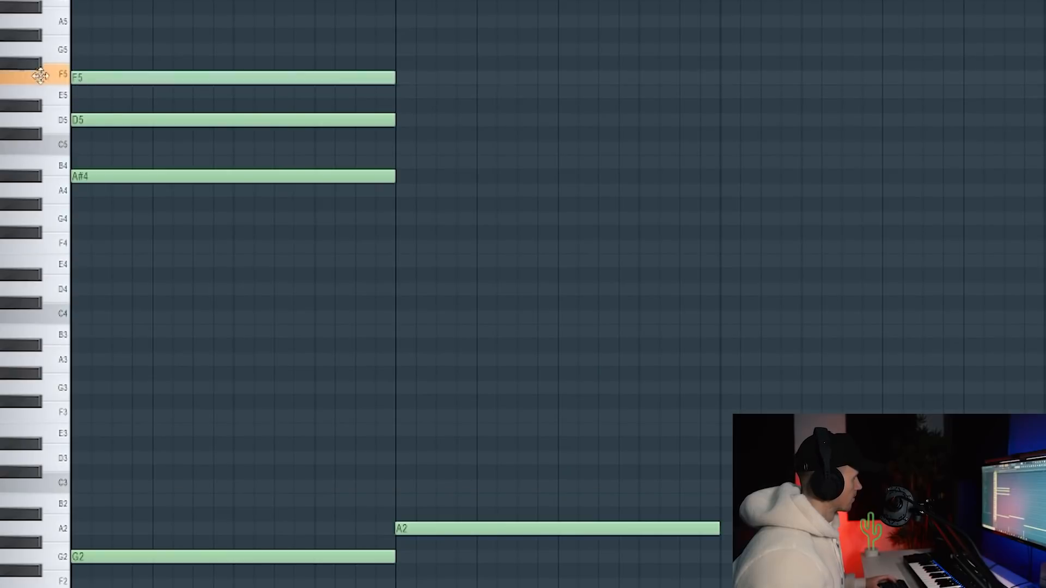
pyautogui.press('space')
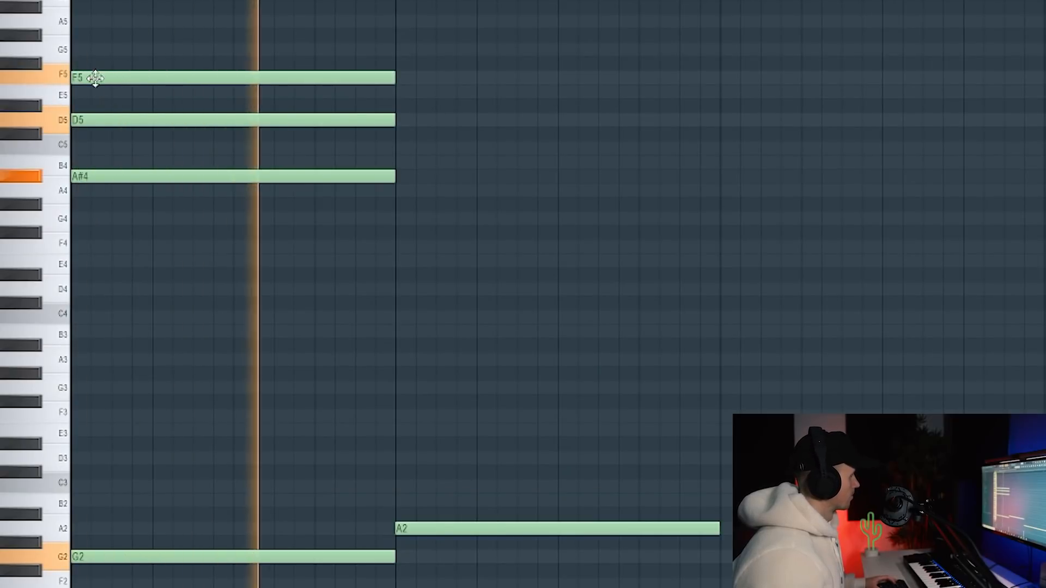
pyautogui.press('space')
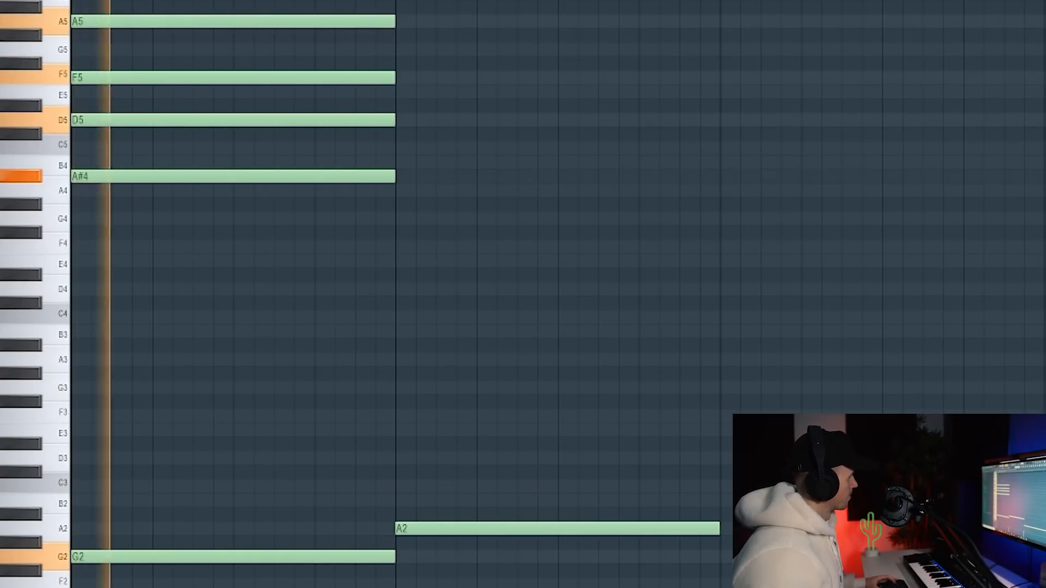
pyautogui.press('space')
pyautogui.moveTo(43, 222); pyautogui.dragTo(41, 264)
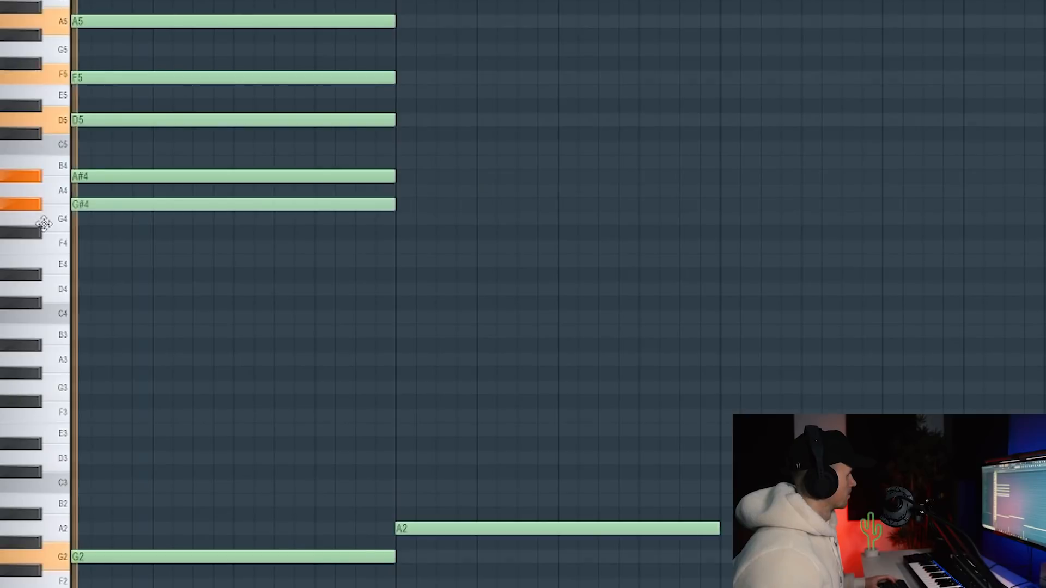
pyautogui.press('space')
pyautogui.press('space')
pyautogui.press('space')
pyautogui.press('space')
pyautogui.press('space')
pyautogui.press('space')
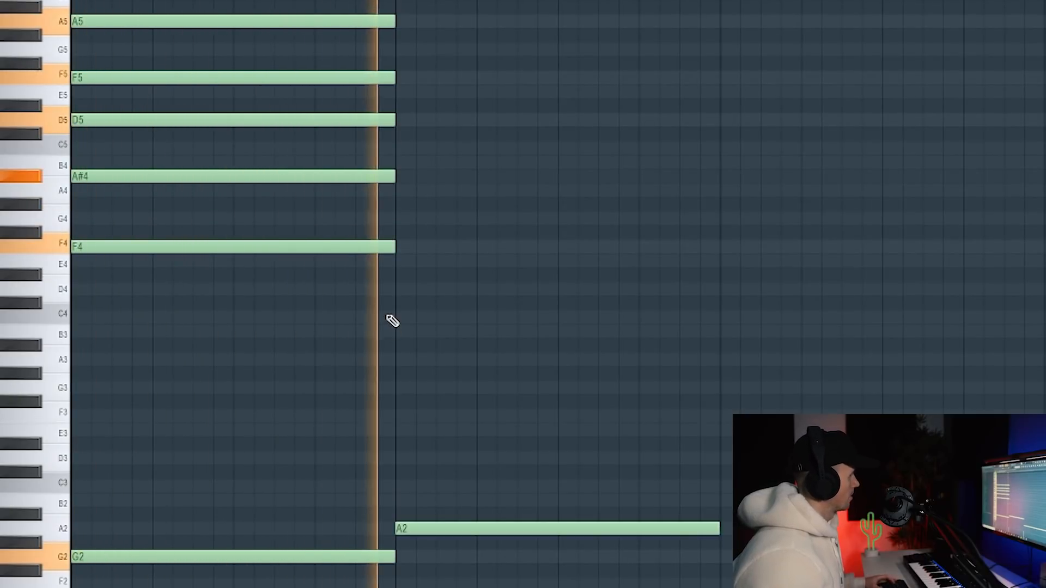
pyautogui.press('space')
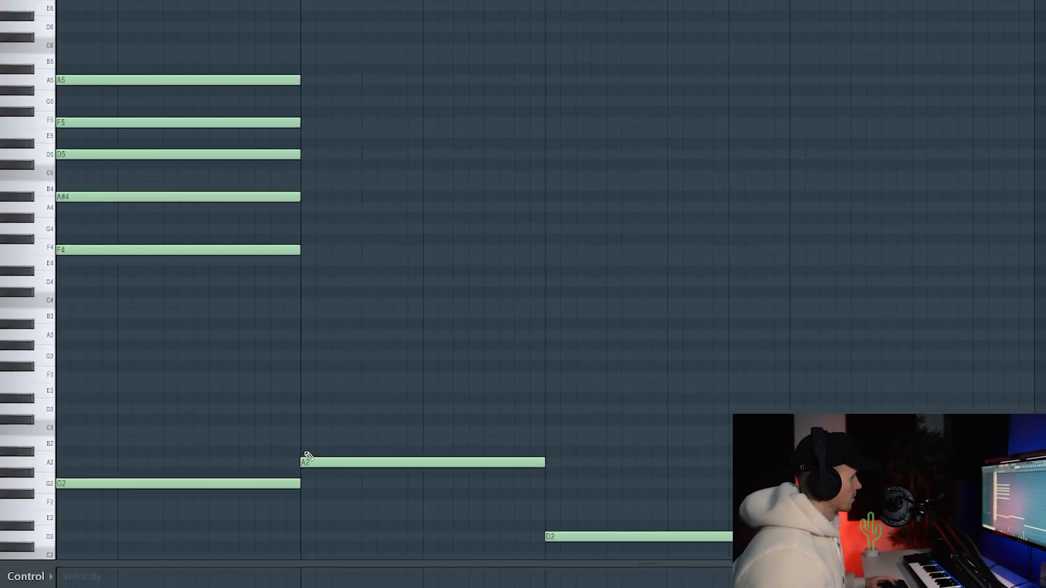
# Add C# and E above the A2 bass note and raise both by two octaves from C#3 and E3
pyautogui.click(307, 453)
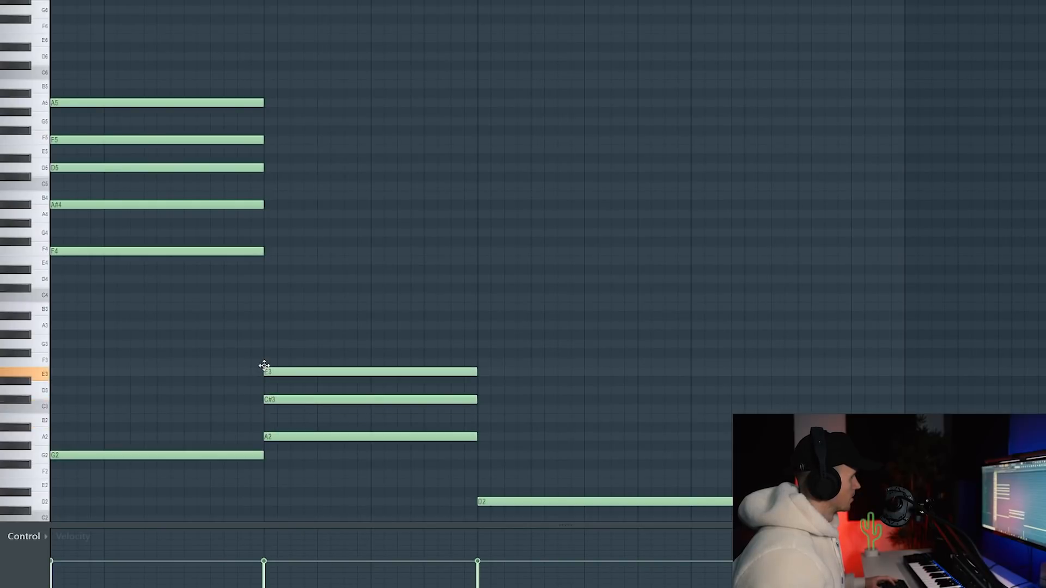
pyautogui.press('space')
pyautogui.hotkey('ctrl', 'Up')
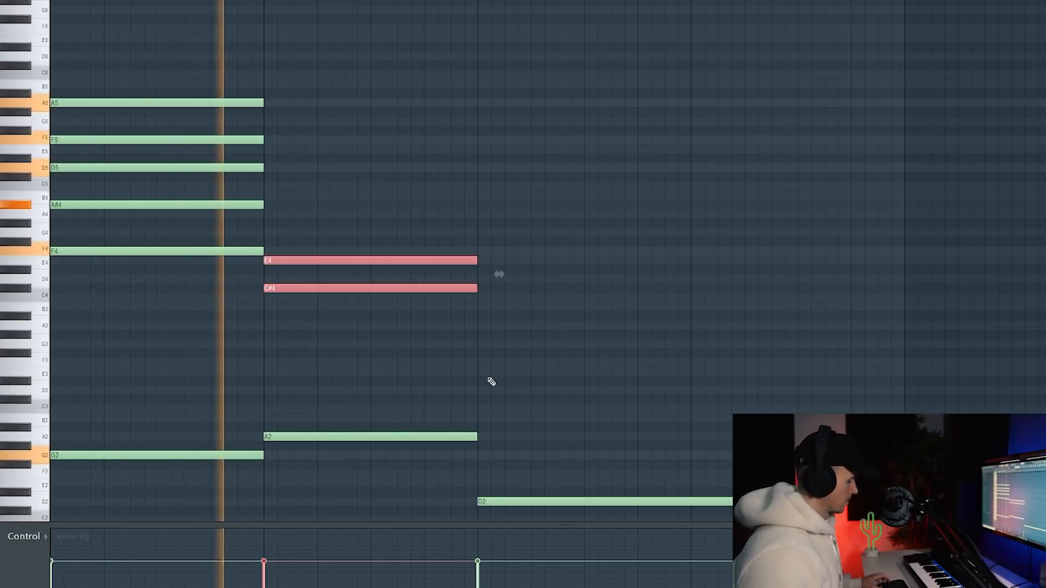
pyautogui.hotkey('ctrl', 'Up')
pyautogui.hotkey('ctrl', 'd')
# Add A5 and G4 notes to the second chord, aligned with its start
pyautogui.click(292, 131)
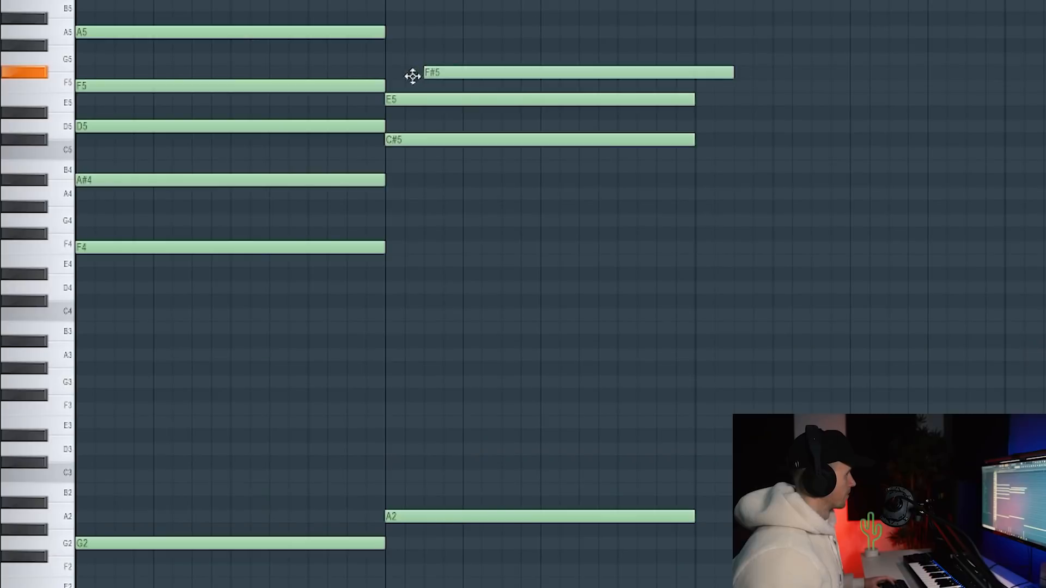
pyautogui.moveTo(376, 44); pyautogui.dragTo(376, 31)
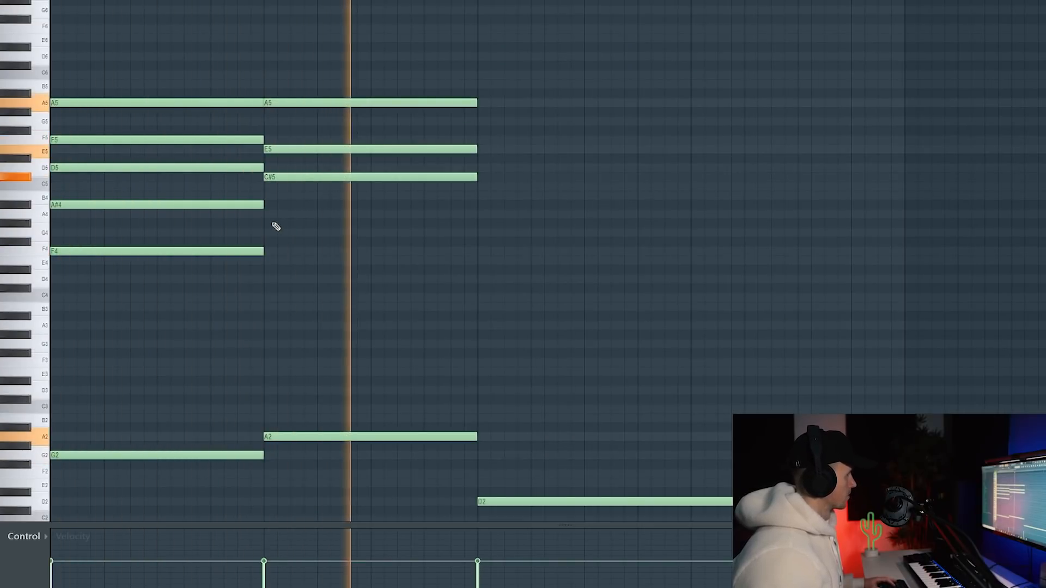
pyautogui.click(291, 206)
pyautogui.moveTo(291, 206); pyautogui.dragTo(291, 221)
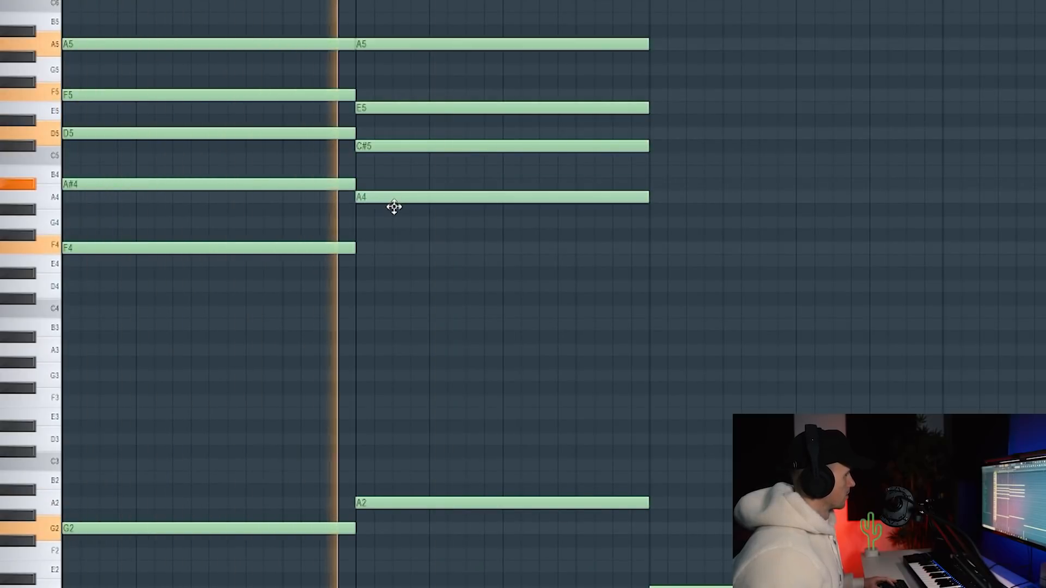
pyautogui.moveTo(393, 197); pyautogui.dragTo(397, 225)
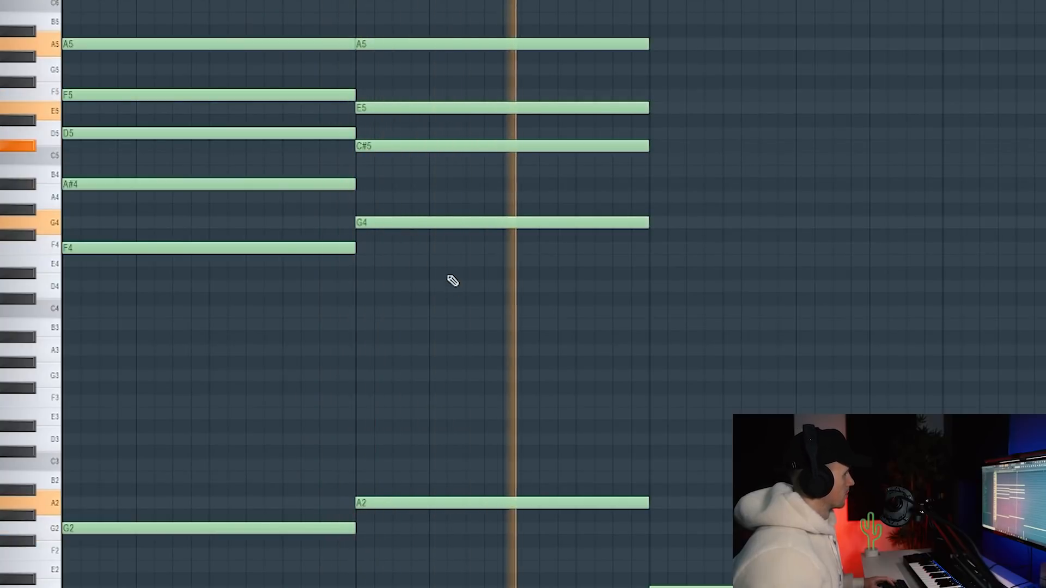
# Build the third chord above D2 with D4, A4, C5 and F5, extending the notes to two bars
pyautogui.click(651, 554)
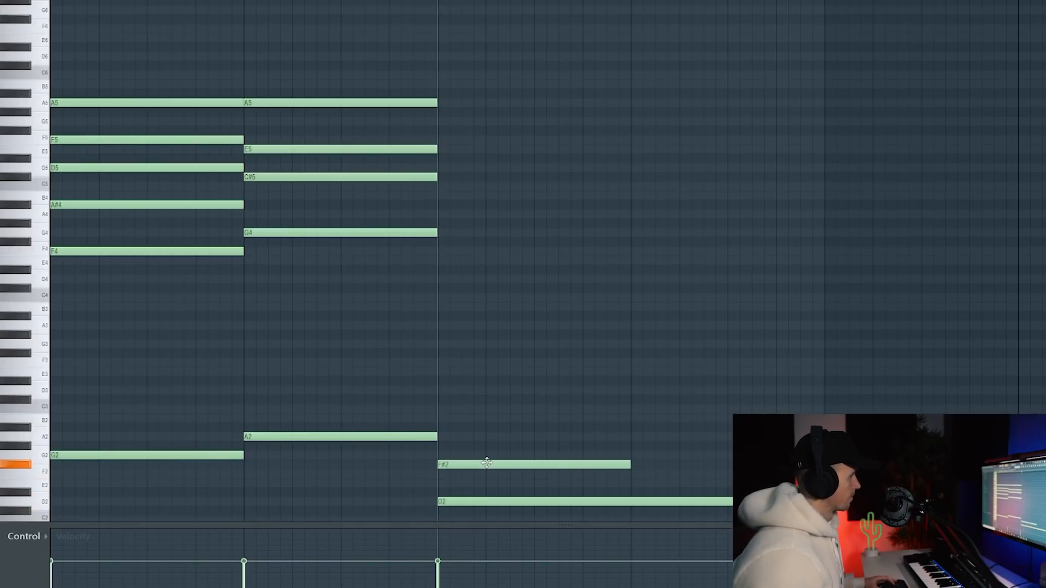
pyautogui.moveTo(487, 457); pyautogui.dragTo(487, 480)
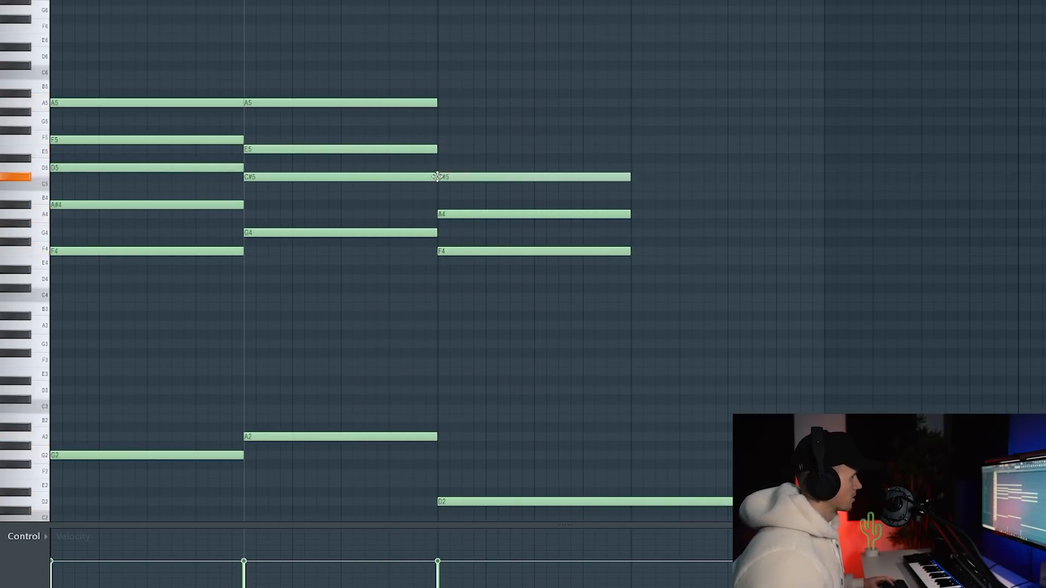
pyautogui.moveTo(453, 176)
pyautogui.mouseDown()
pyautogui.moveTo(455, 186)
pyautogui.moveTo(444, 162)
pyautogui.mouseUp()
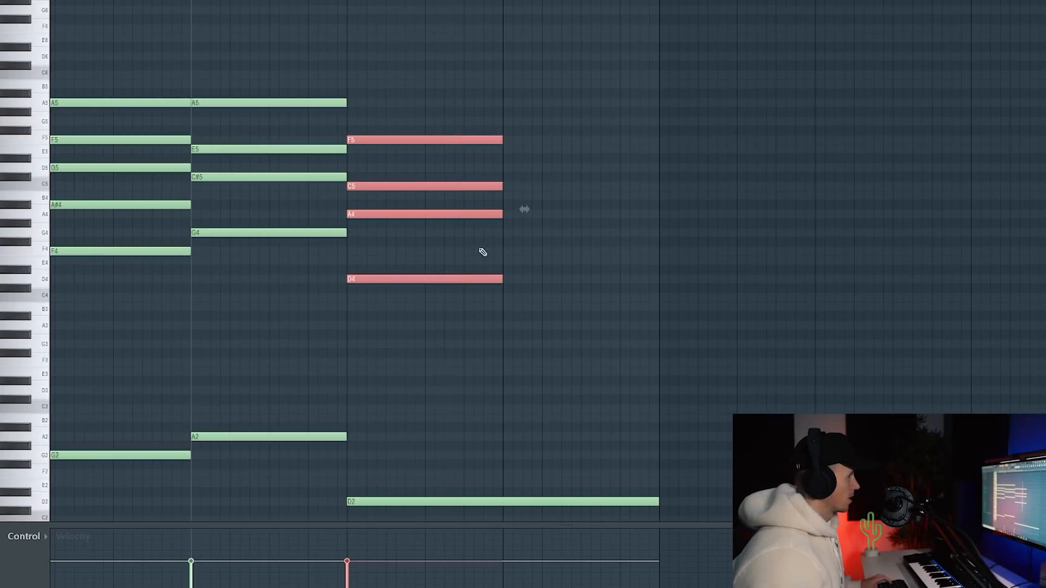
pyautogui.keyDown('ctrl'); pyautogui.click(631, 108); pyautogui.keyUp('ctrl')
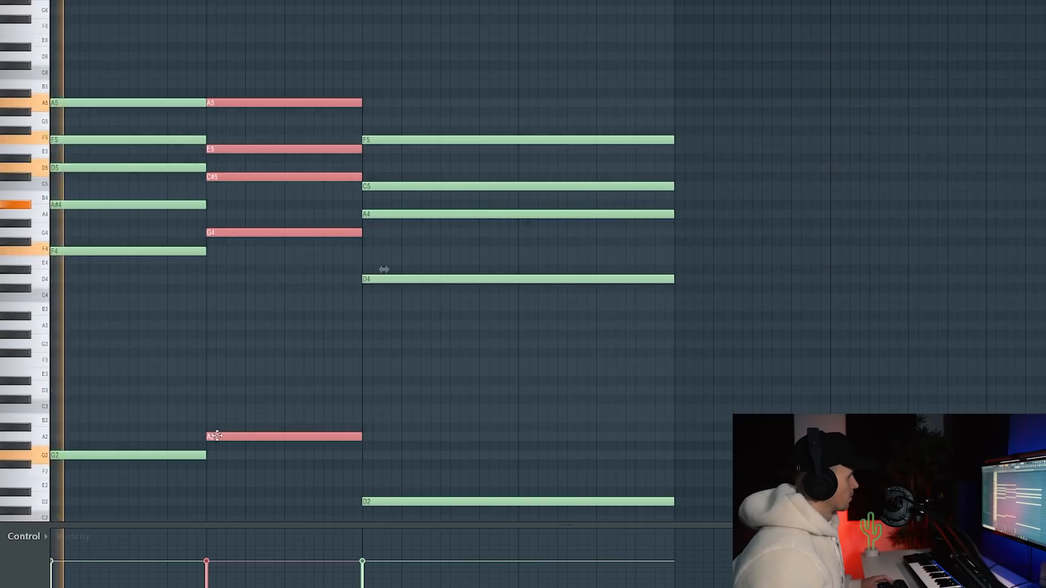
# Delay the second chord by one beat and shorten it to two beats, with the D2 chord starting directly after it
pyautogui.moveTo(220, 436); pyautogui.dragTo(250, 437)
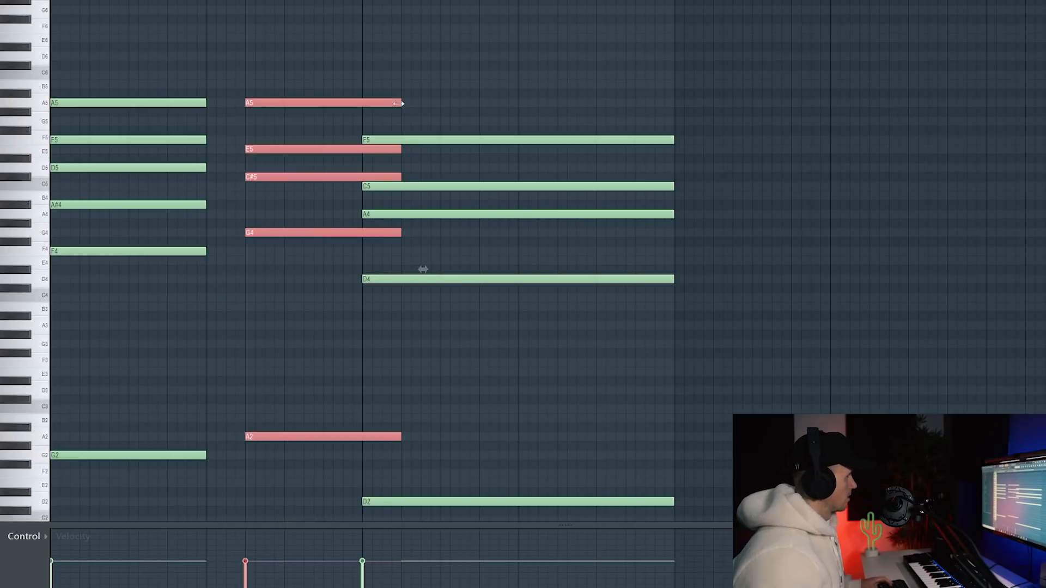
pyautogui.moveTo(385, 82); pyautogui.dragTo(362, 505)
pyautogui.moveTo(634, 502); pyautogui.dragTo(652, 503)
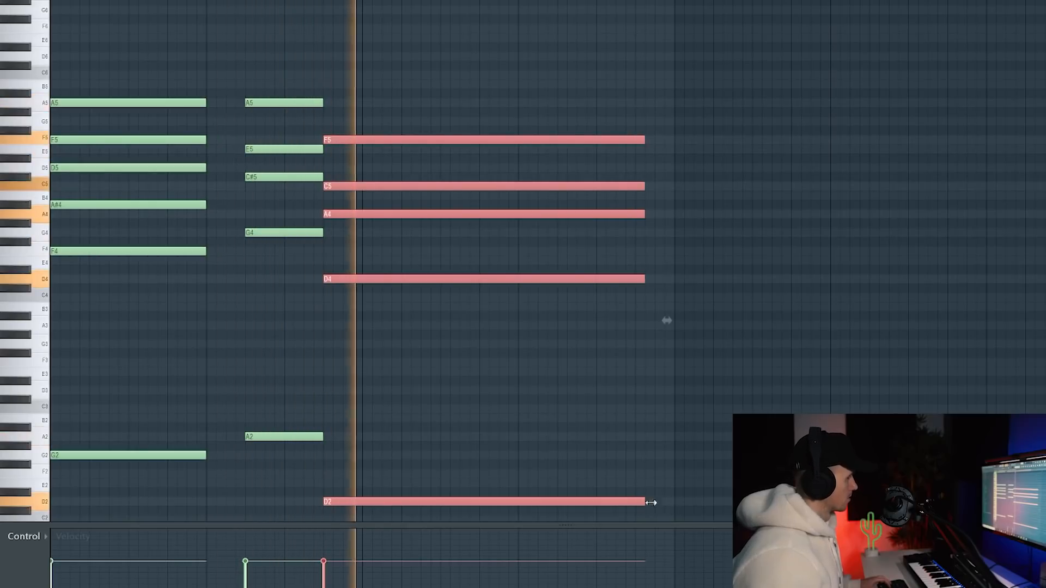
pyautogui.keyDown('ctrl'); pyautogui.click(656, 458); pyautogui.keyUp('ctrl')
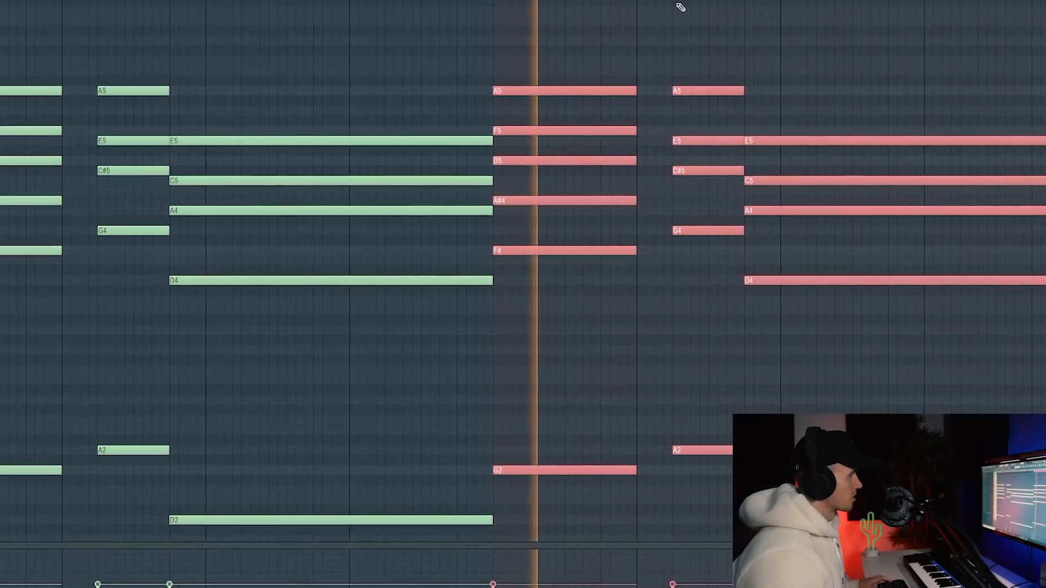
# Vary the repeated progression by raising the last chord's E5 to F5 and adding top notes C6 and D6 to its final two chords
pyautogui.hotkey('ctrl', 'd')
pyautogui.moveTo(689, 141); pyautogui.dragTo(691, 130)
pyautogui.moveTo(777, 138); pyautogui.dragTo(778, 124)
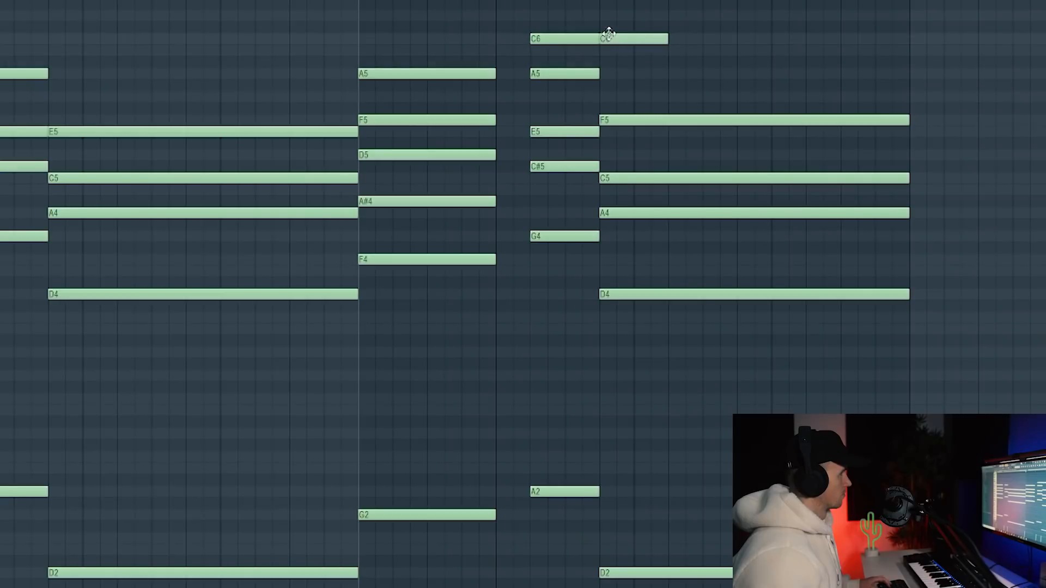
pyautogui.moveTo(668, 15); pyautogui.dragTo(901, 27)
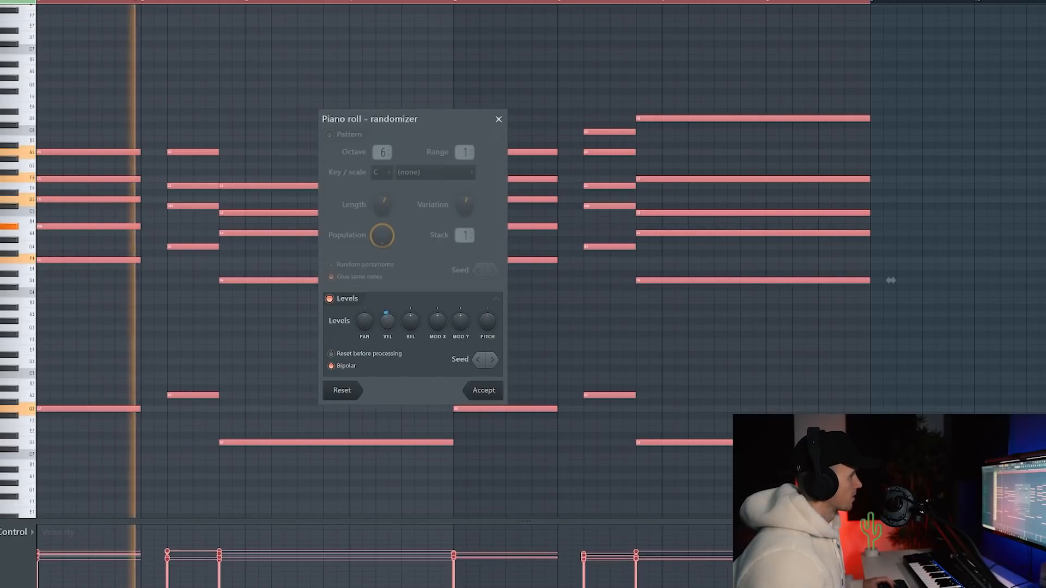
# Randomize the velocities of all notes and strum the upper notes of both long D2 chords with their ends preserved
pyautogui.click(486, 392)
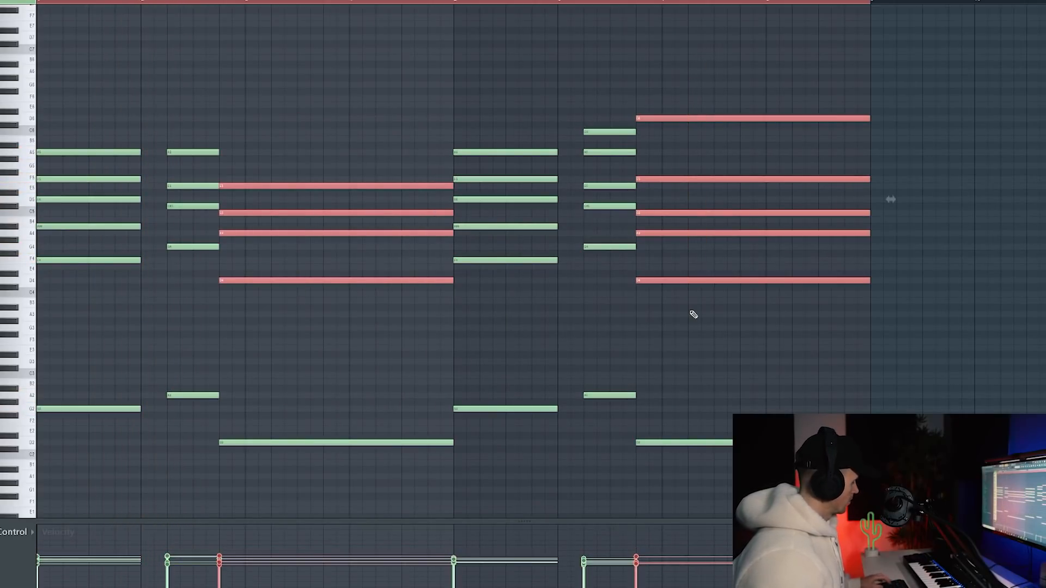
pyautogui.hotkey('alt', 's')
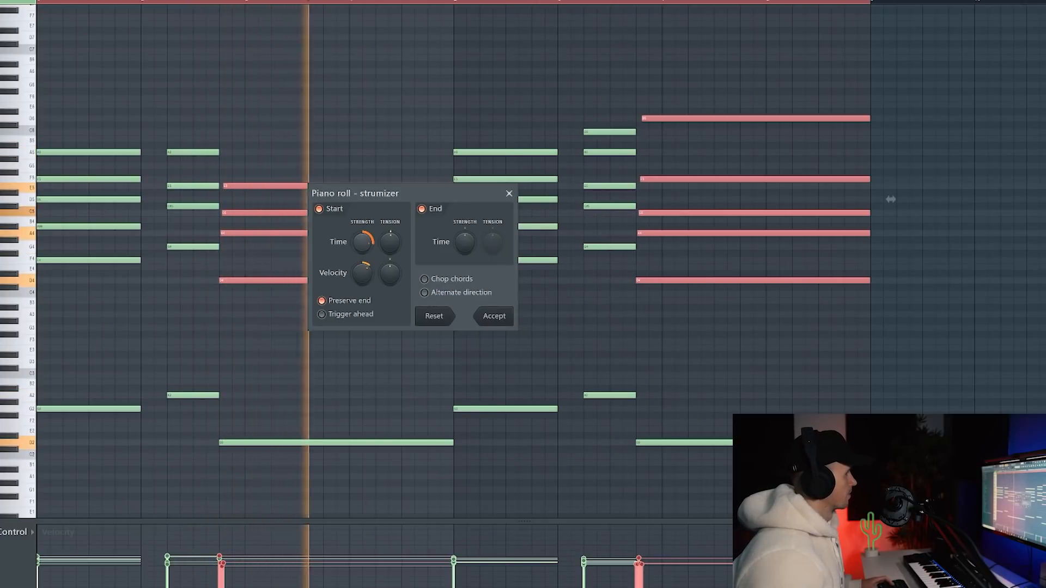
pyautogui.click(482, 315)
# Strum the upper notes of the shorter G2 and A2 chords in both halves, keeping the note ends preserved
pyautogui.moveTo(649, 42); pyautogui.dragTo(764, 285)
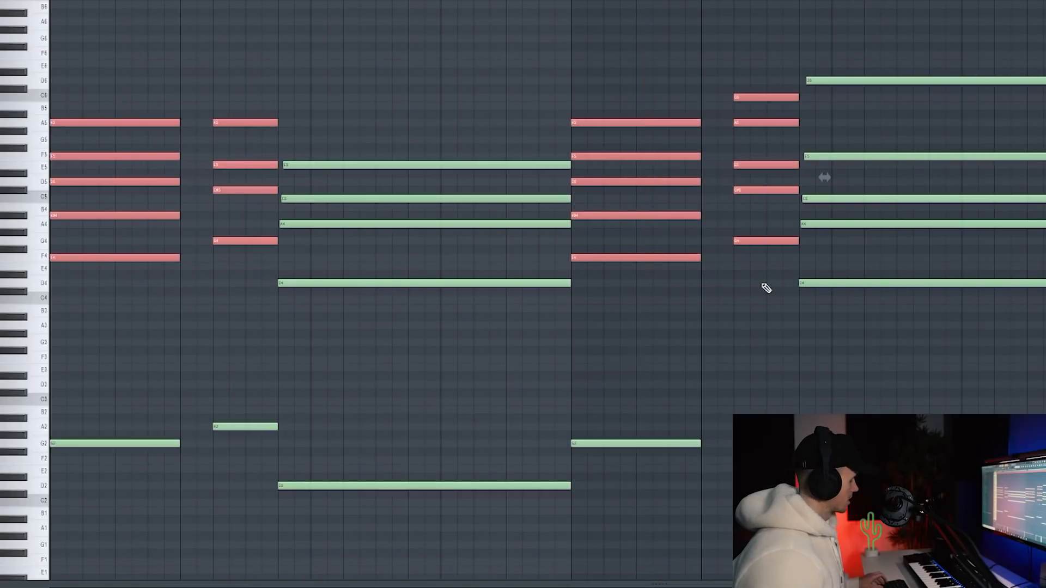
pyautogui.hotkey('alt', 's')
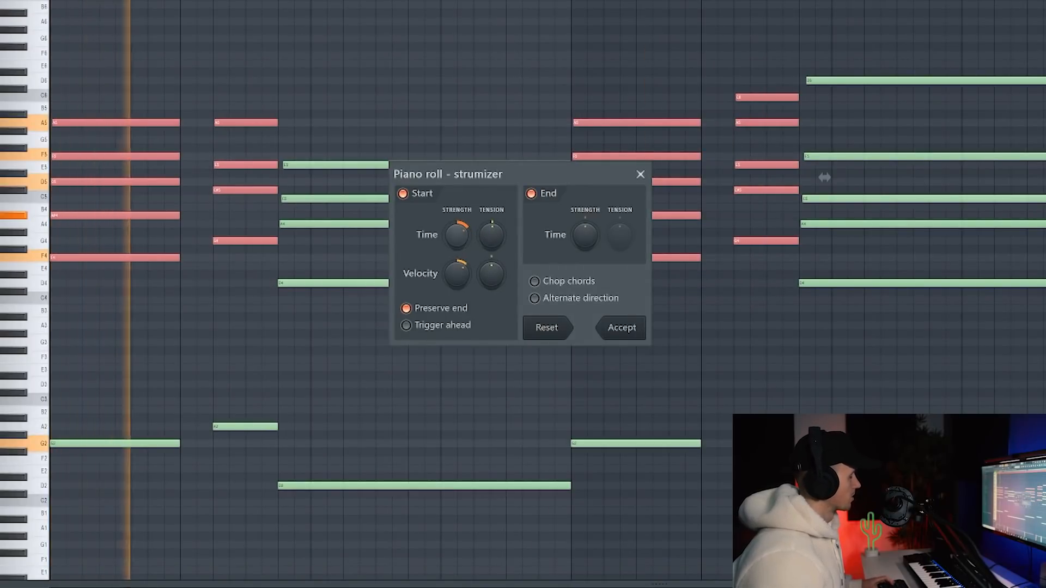
pyautogui.click(630, 333)
pyautogui.hotkey('ctrl', 'a')
pyautogui.hotkey('ctrl', 'd')
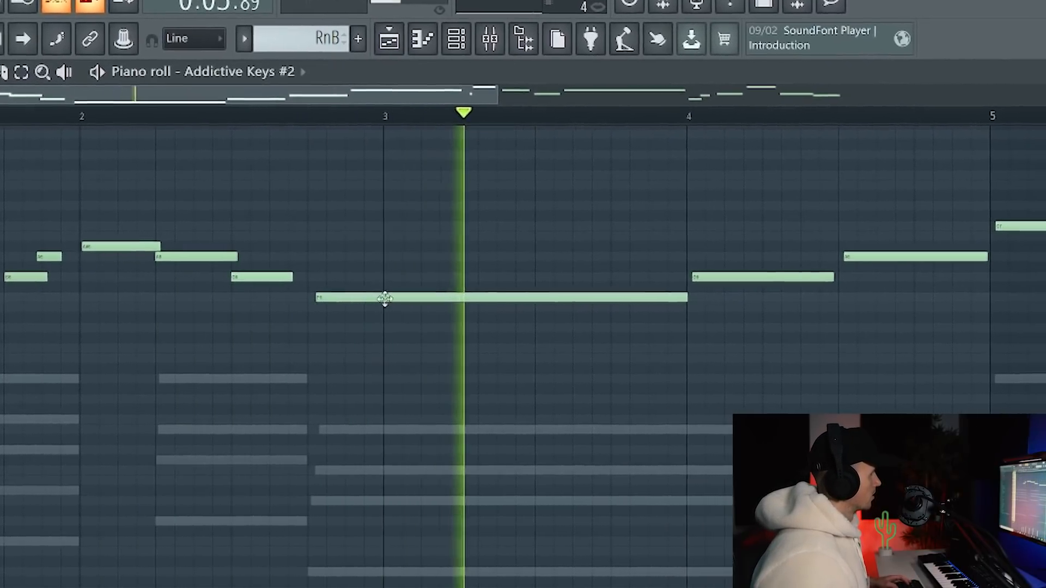
pyautogui.scroll(-3, 744, 297)
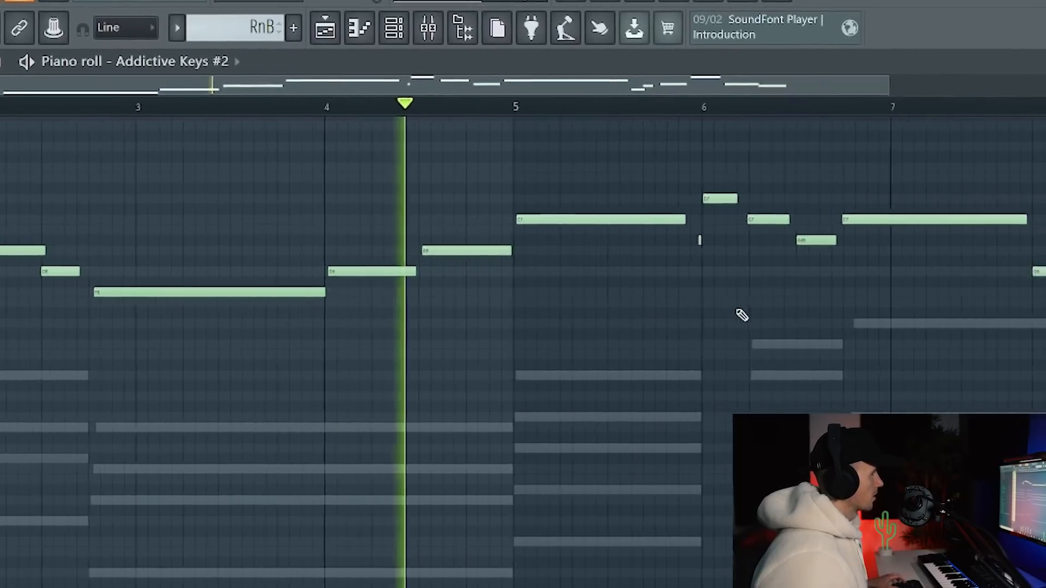
pyautogui.scroll(5, 622, 315)
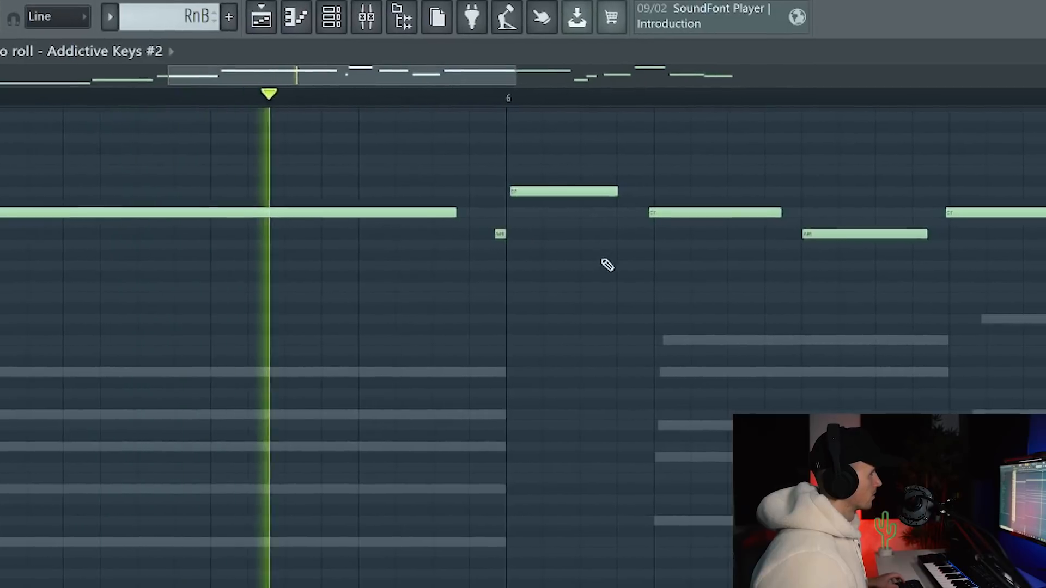
# Shorten the C7 note near the melody's end to reduce its overlap with the following A#6 note
pyautogui.scroll(-5, 611, 262)
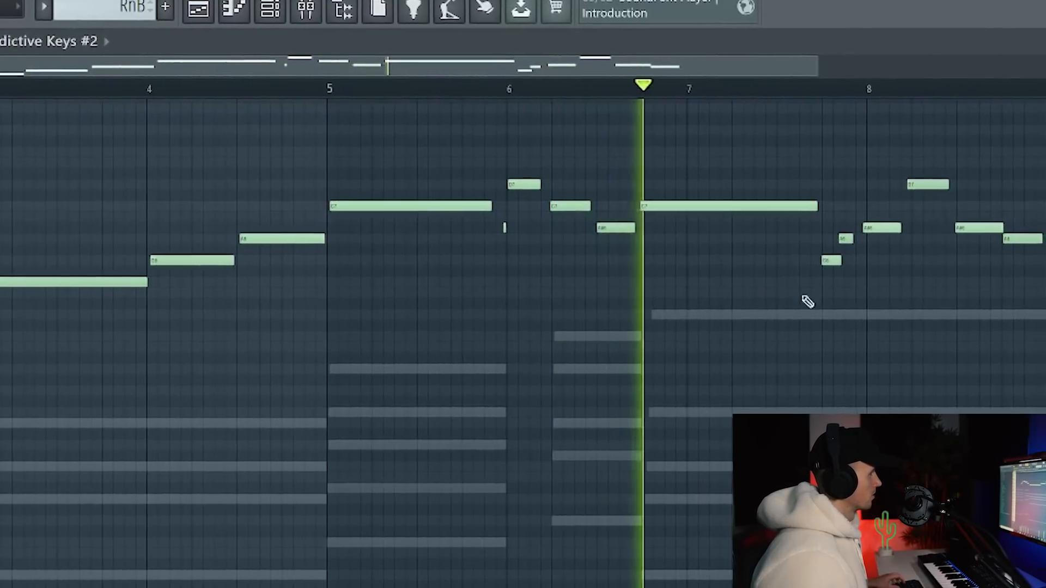
pyautogui.scroll(4, 970, 294)
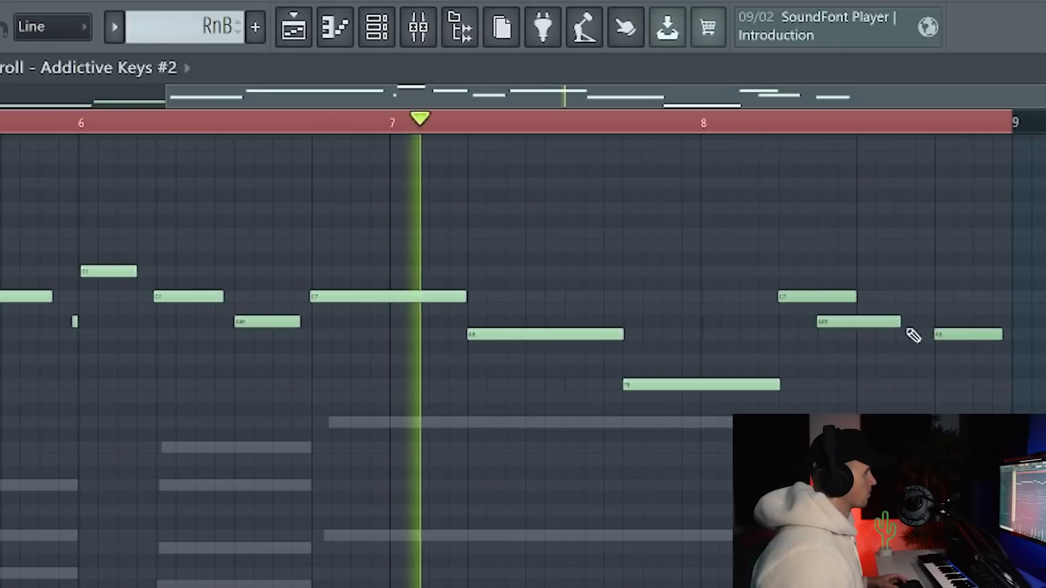
pyautogui.moveTo(849, 296); pyautogui.dragTo(828, 298)
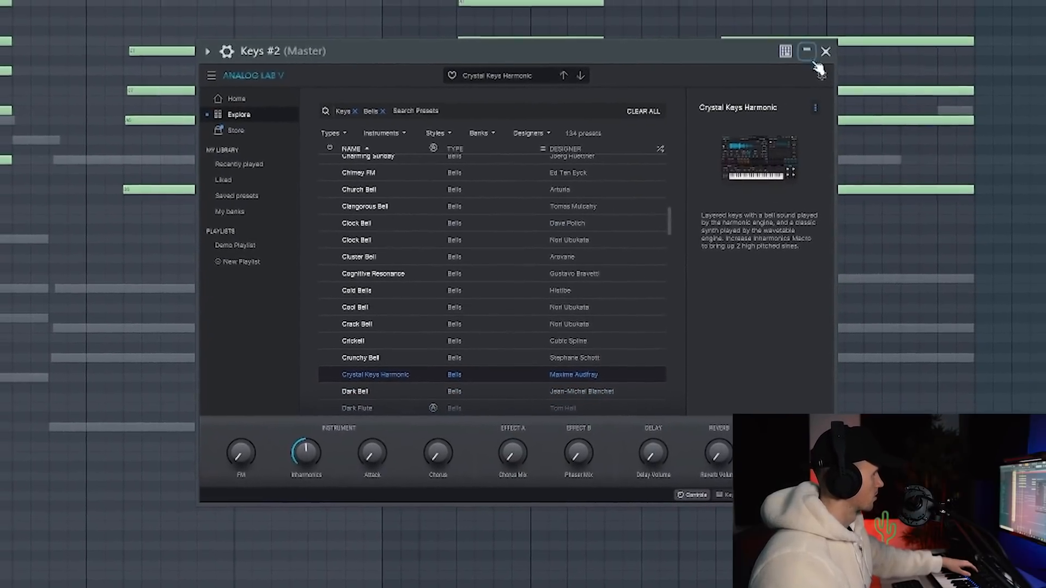
# Close the Crystal Keys Harmonic instrument, shorten all chord notes in its part to brief stabs, and play the pattern
pyautogui.click(825, 51)
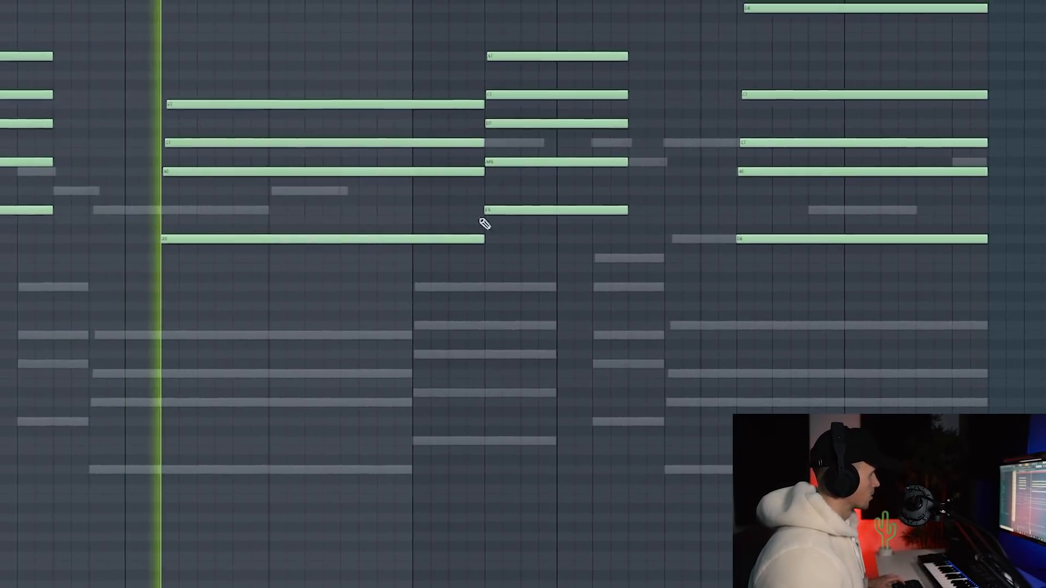
pyautogui.hotkey('ctrl', 'a')
pyautogui.moveTo(511, 129); pyautogui.dragTo(225, 131)
pyautogui.press('space')
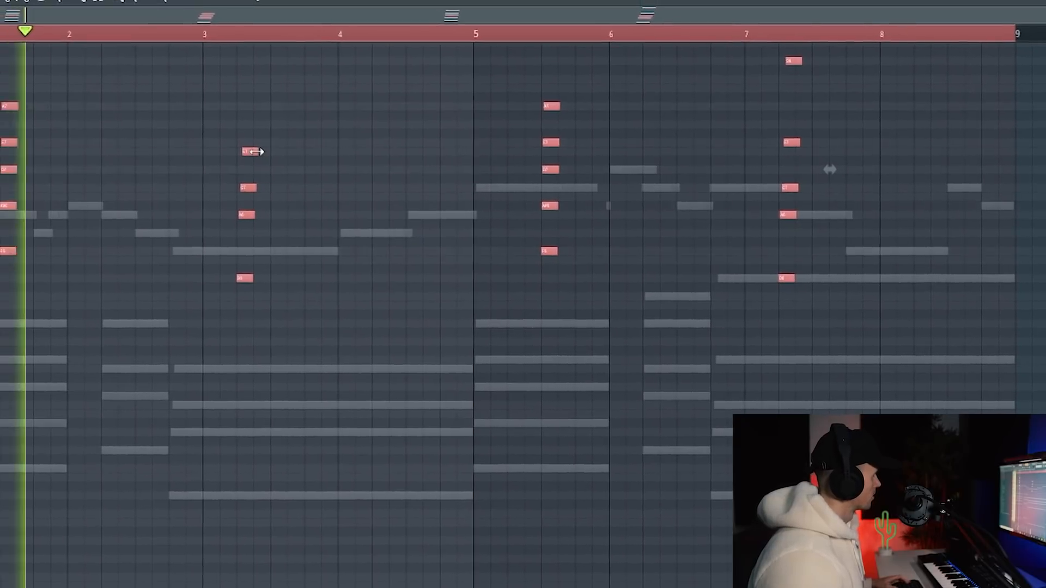
pyautogui.keyDown('ctrl'); pyautogui.click(350, 127); pyautogui.keyUp('ctrl')
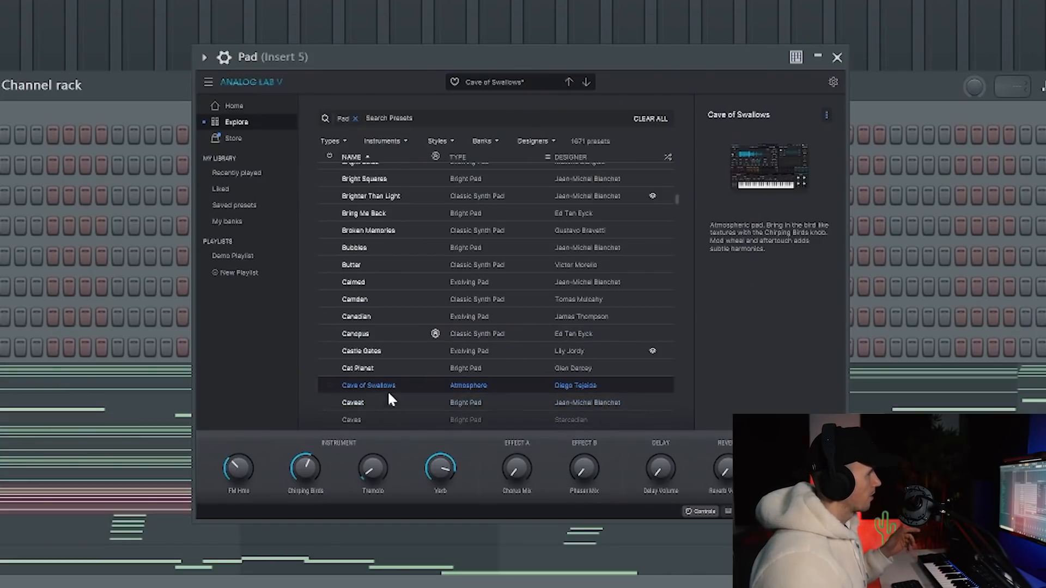
# Close the Pad's instrument and equalizer windows, and check the Pluck track's parametric EQ and EchoBoy before closing them
pyautogui.click(837, 57)
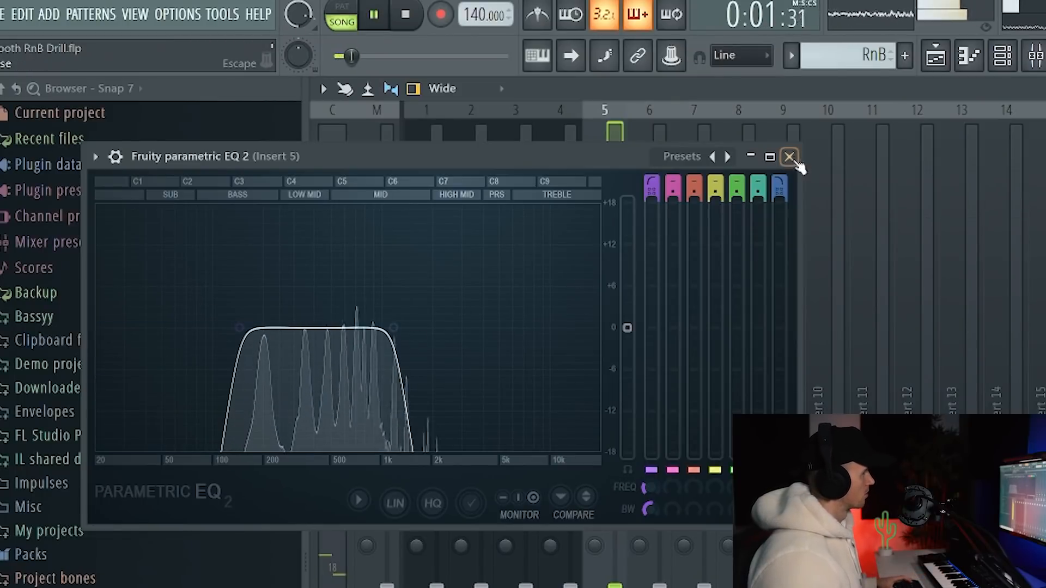
pyautogui.click(789, 157)
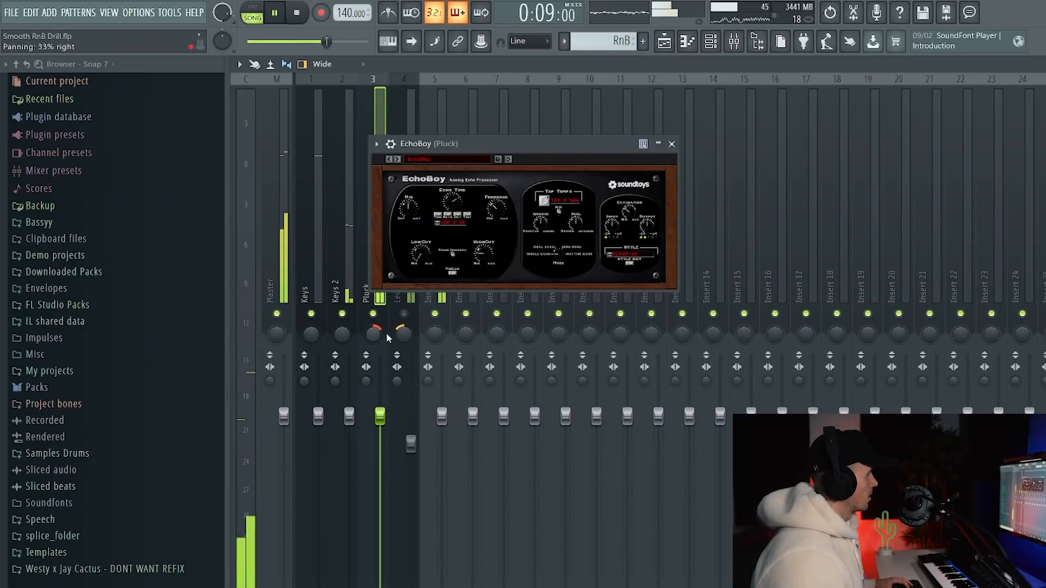
pyautogui.click(1041, 128)
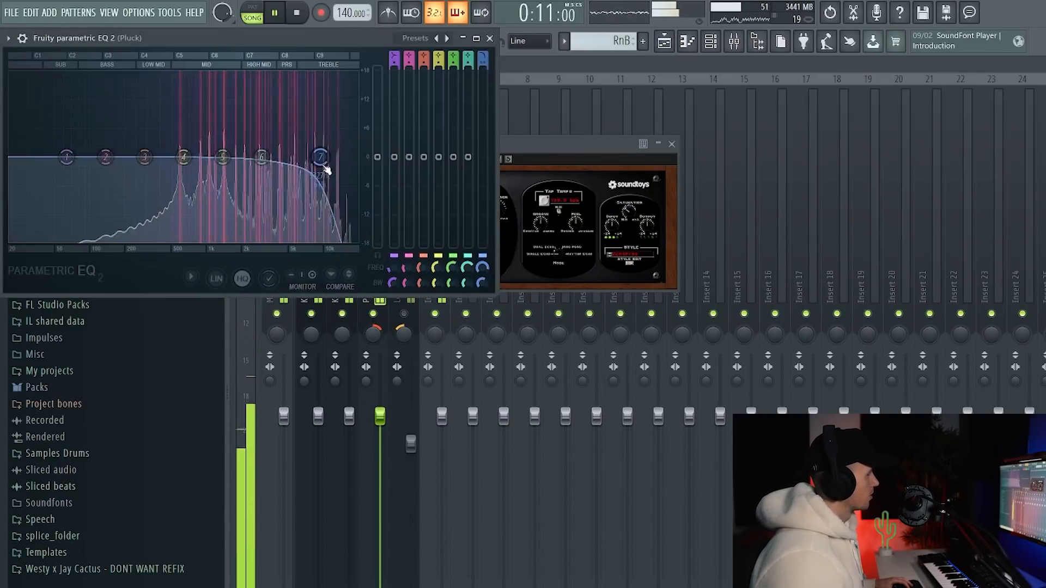
pyautogui.click(491, 39)
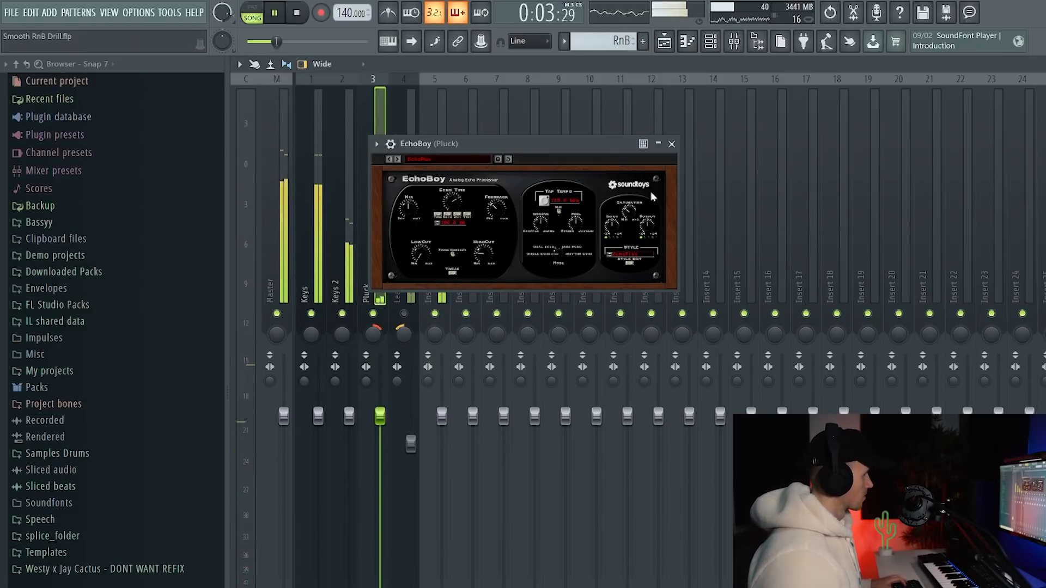
pyautogui.click(672, 144)
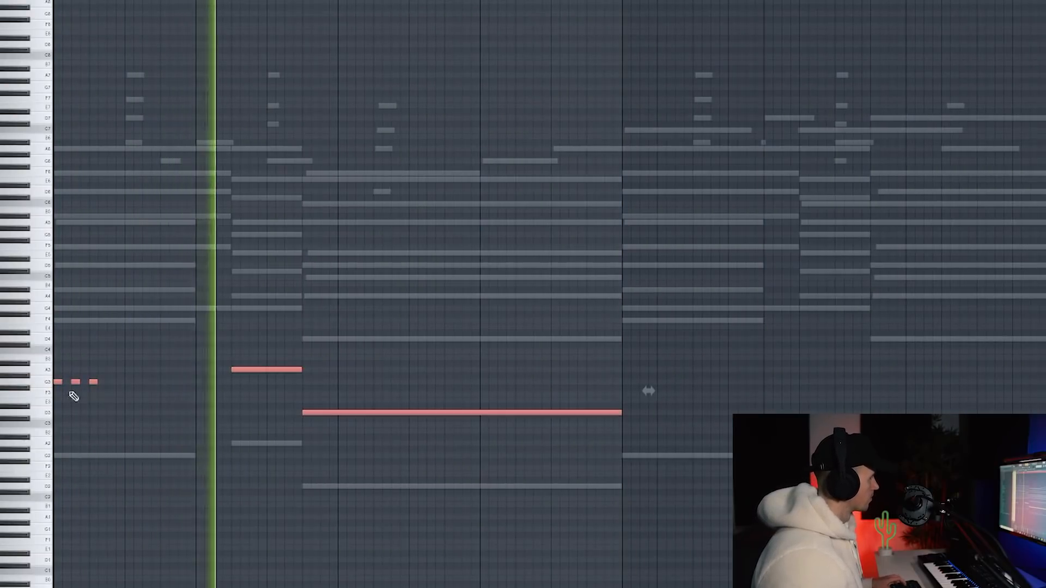
# Repeat the bass line with its three short G3 notes in the pattern's second half, close its instrument and play it
pyautogui.moveTo(60, 382); pyautogui.dragTo(610, 380)
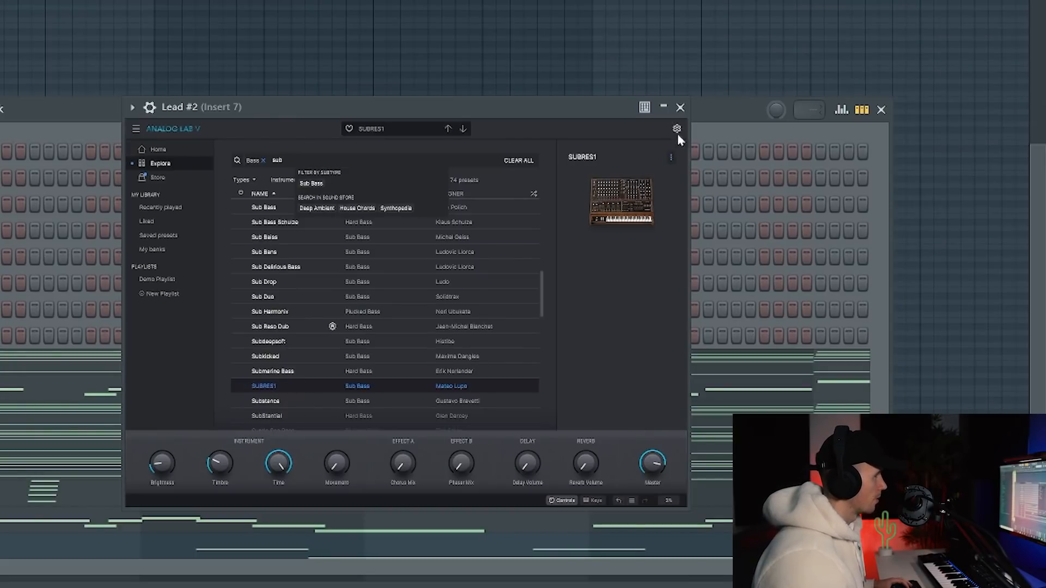
pyautogui.click(680, 108)
pyautogui.click(214, 556)
pyautogui.scroll(-6, 216, 559)
pyautogui.press('space')
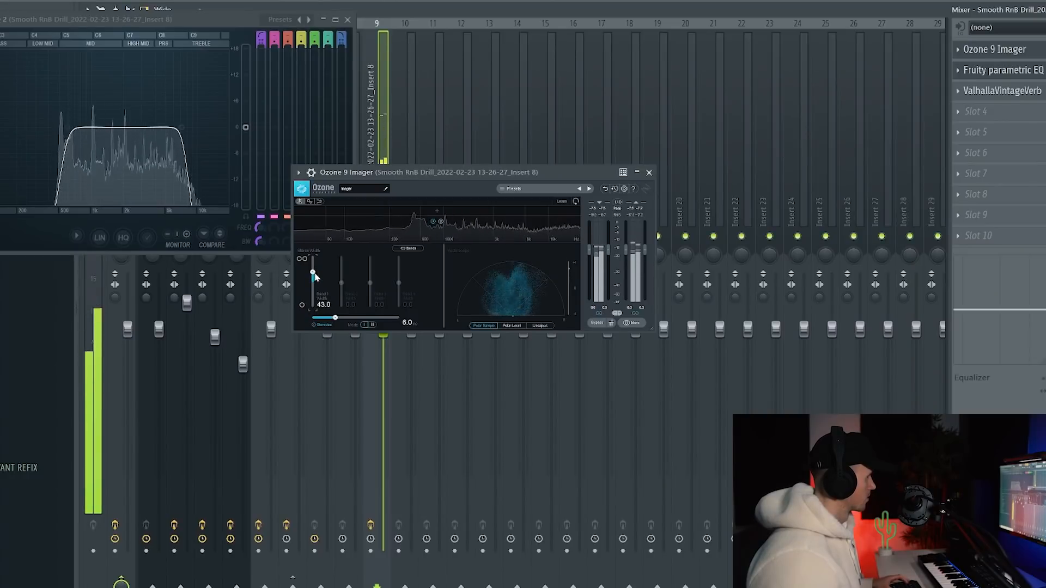
# Close the recording's parametric EQ and slice the recorded Insert 8 audio clip on Track 2 at bar 2
pyautogui.click(348, 20)
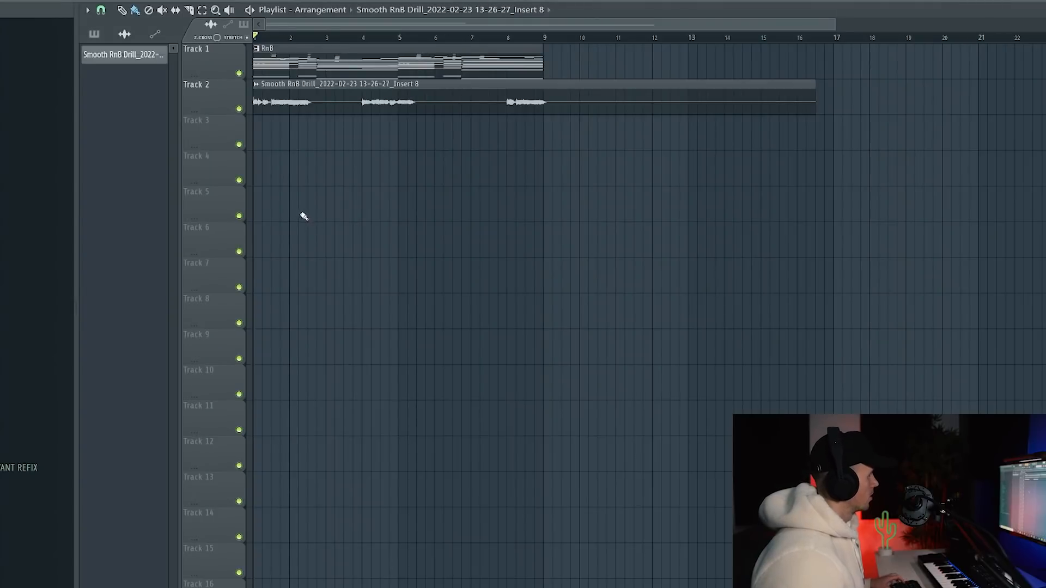
pyautogui.scroll(3, 302, 215)
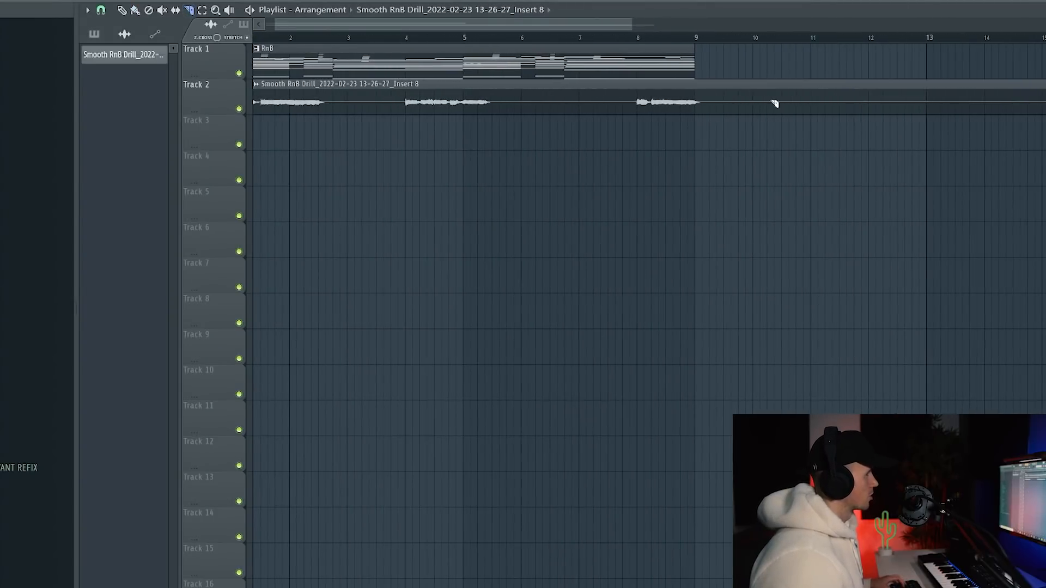
pyautogui.moveTo(767, 104); pyautogui.dragTo(775, 104)
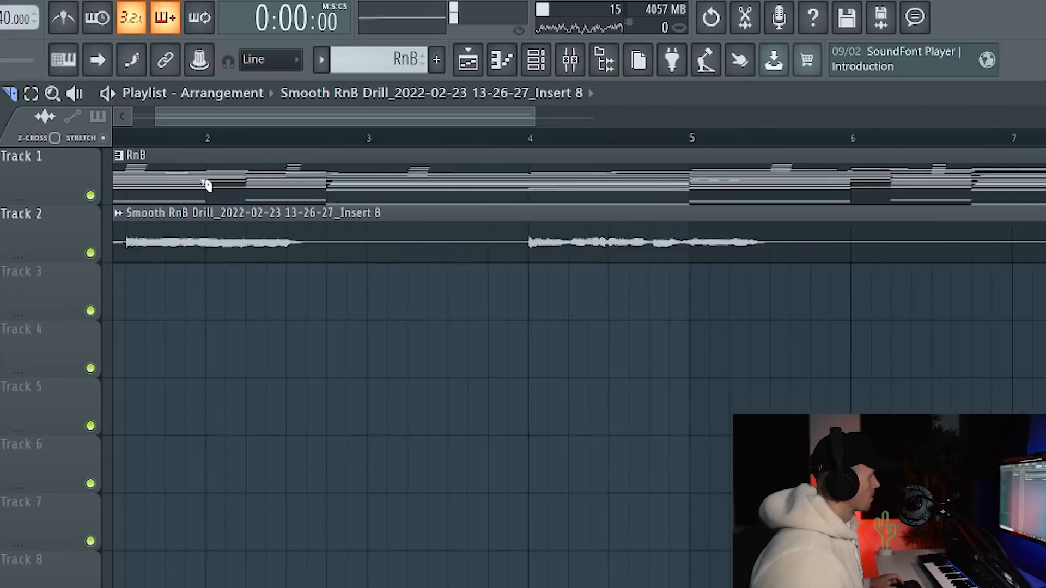
pyautogui.press('space')
pyautogui.scroll(1, 318, 333)
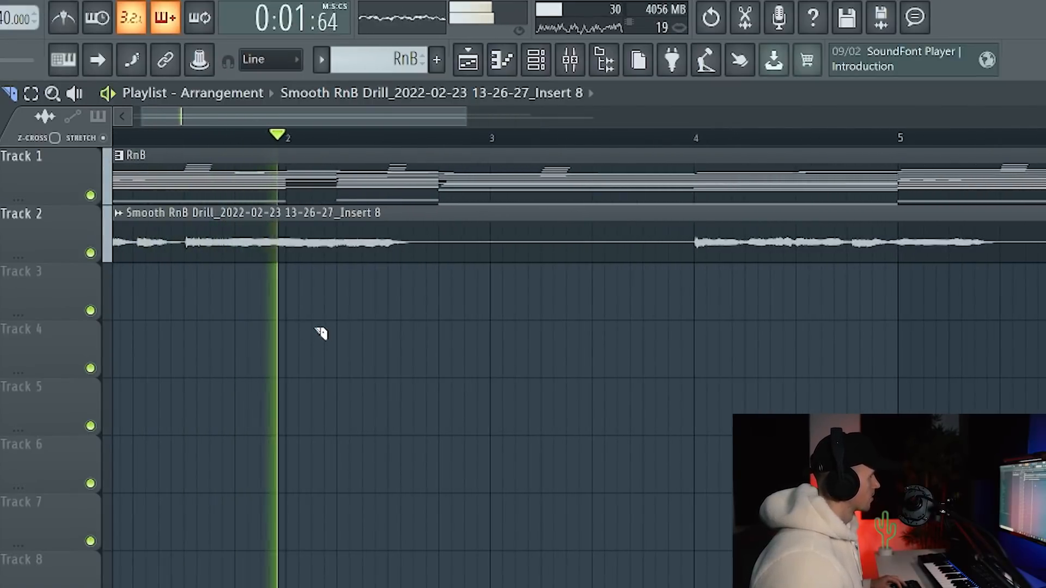
pyautogui.click(291, 236)
pyautogui.press('space')
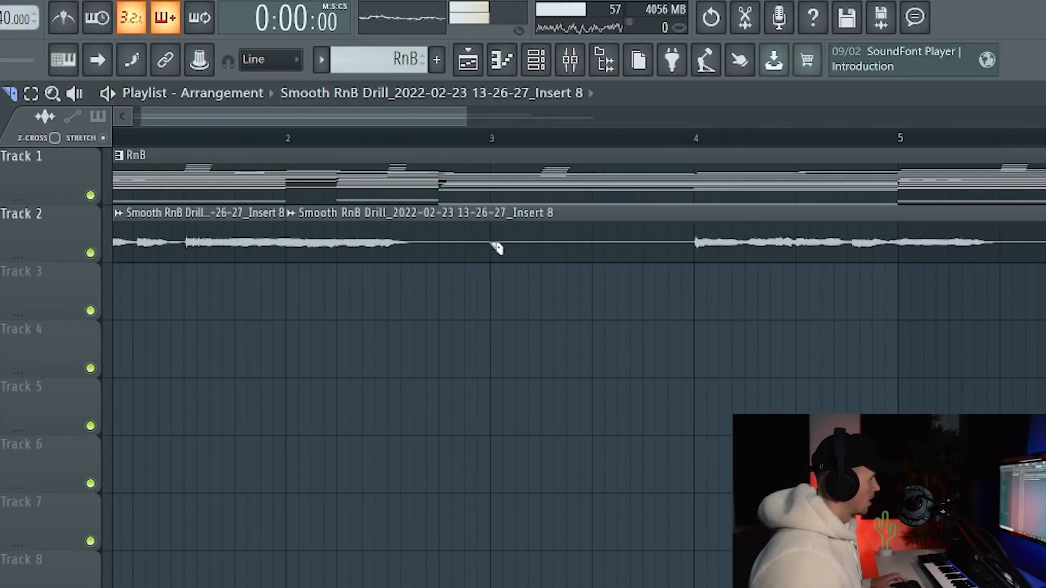
# Slice the Track 2 recording at bars 3 and 4 and fill bar 3 with a copy of the bar 2 slice
pyautogui.rightClick(696, 240)
pyautogui.press('space')
pyautogui.click(515, 248)
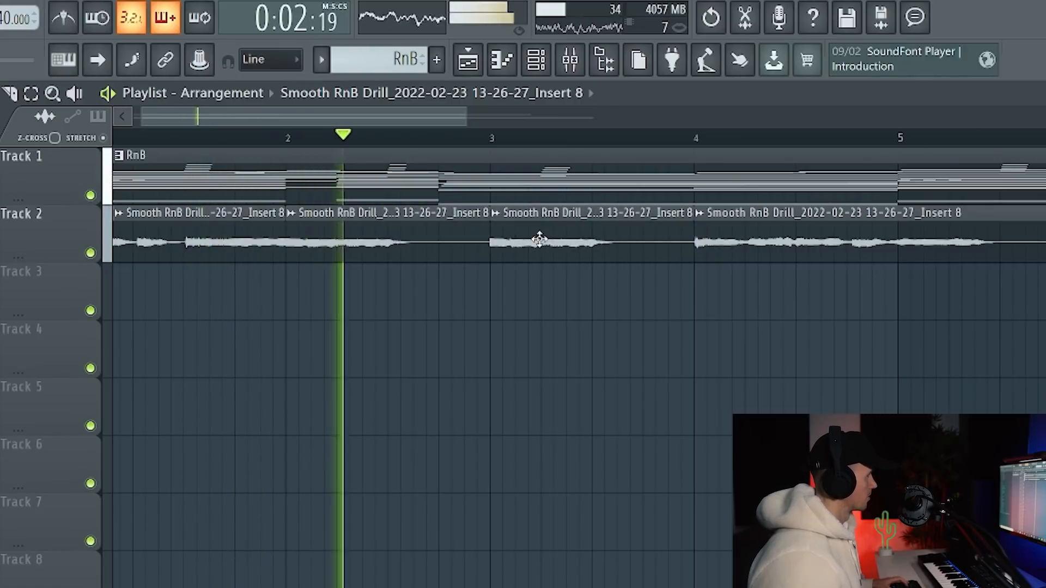
pyautogui.press('space')
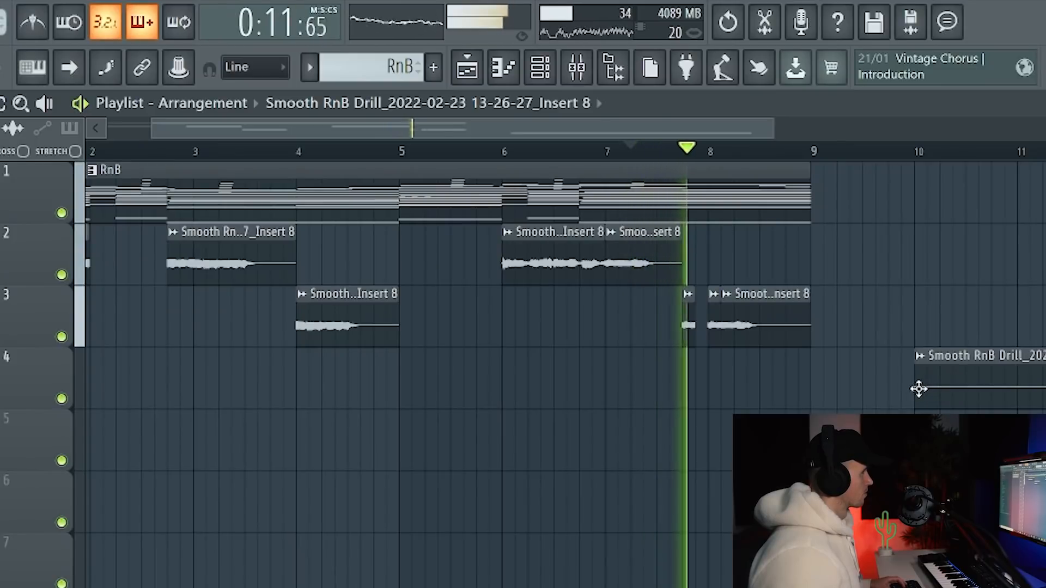
# Move the audio clip on Track 4 from bar 10 to just before bar 3 and remove its part beyond bar 9
pyautogui.moveTo(919, 388); pyautogui.dragTo(183, 389)
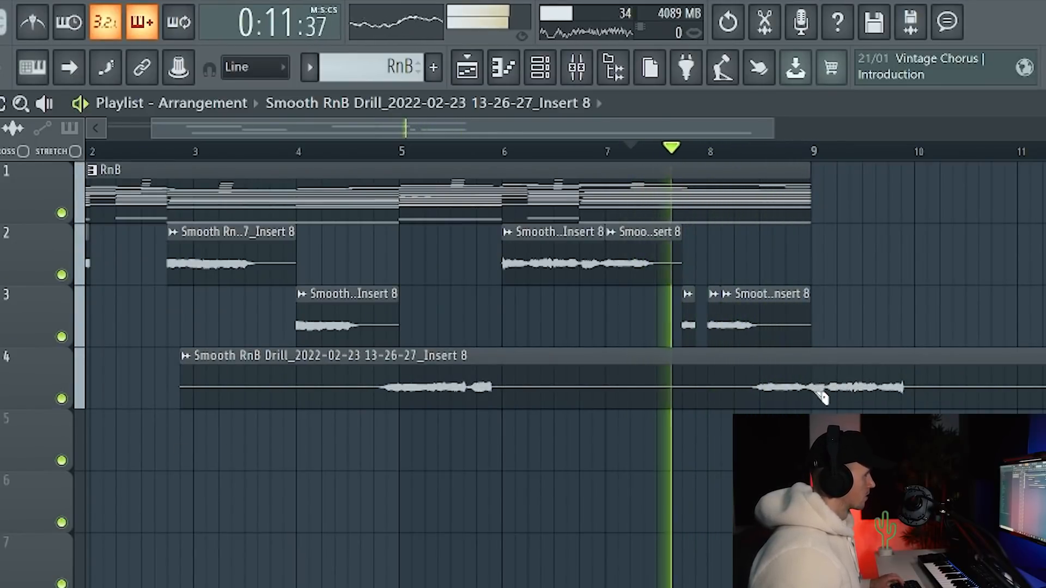
pyautogui.scroll(5, 823, 398)
pyautogui.rightClick(909, 362)
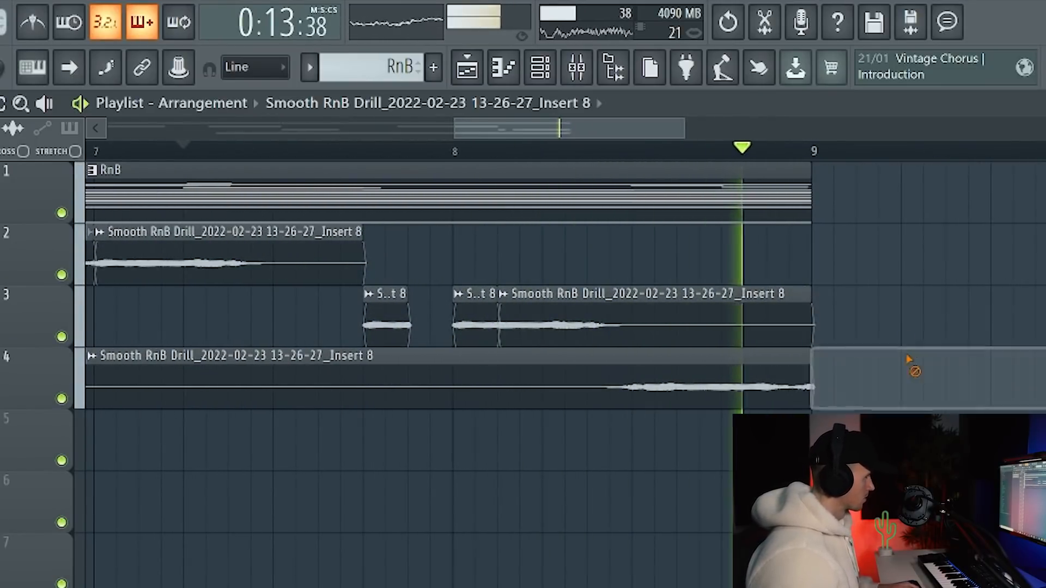
# Split the audio clip on Track 4 just past bar 6, behind its first phrase
pyautogui.scroll(-5, 855, 436)
pyautogui.rightClick(420, 341)
pyautogui.hotkey('ctrl', 'z')
pyautogui.click(433, 335)
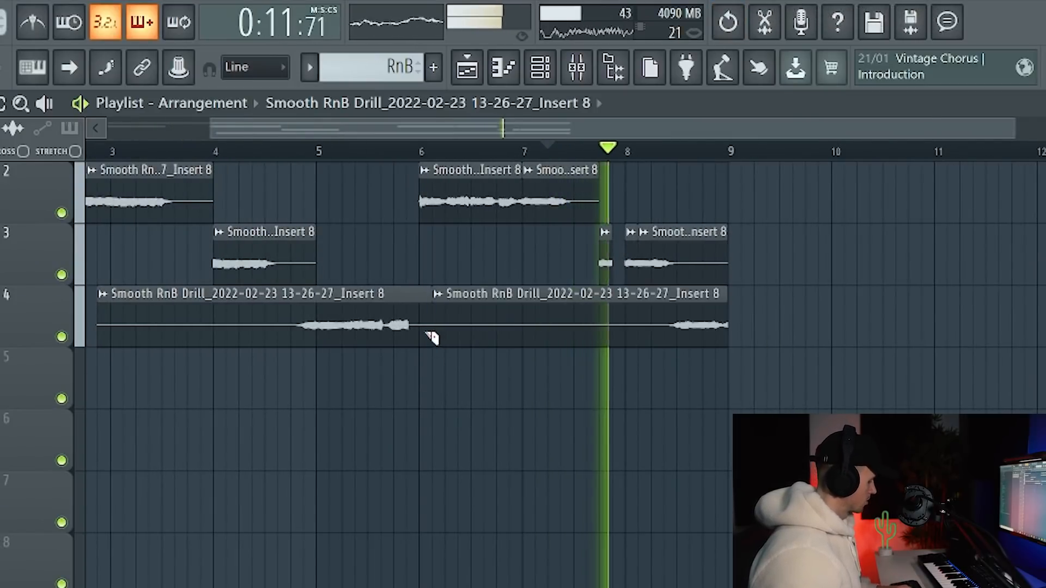
pyautogui.rightClick(403, 333)
pyautogui.scroll(-3, 385, 465)
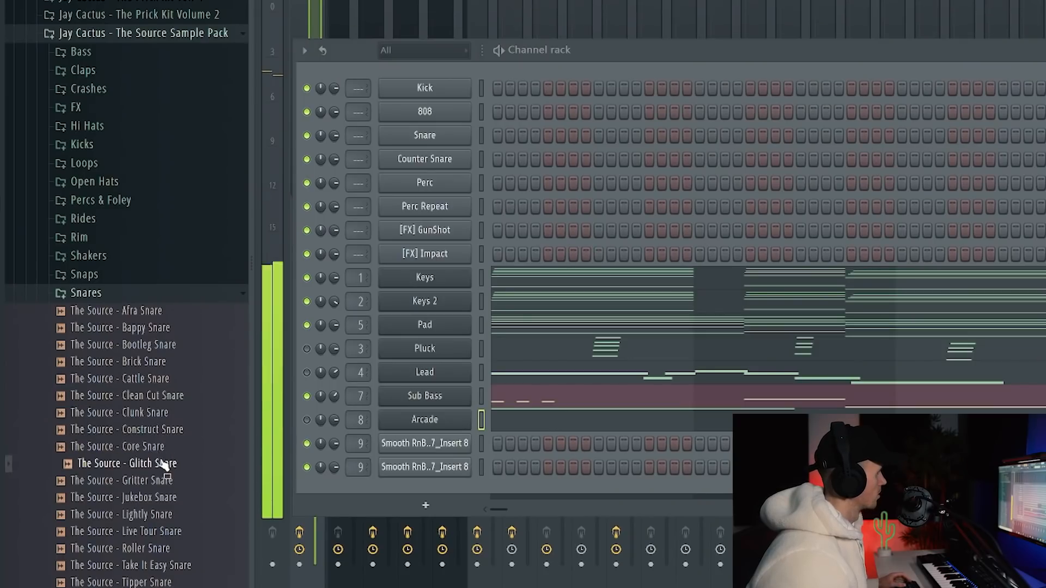
# Load The Source - Core Snare into the Snare channel and place hits on steps 9, 15, 25, 41 and 63
pyautogui.moveTo(162, 451); pyautogui.dragTo(357, 232)
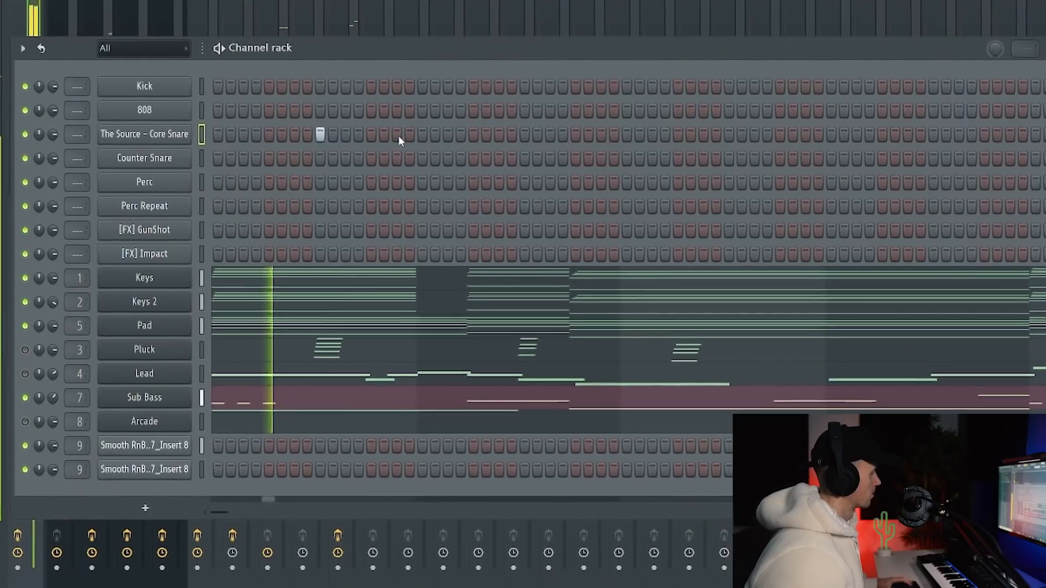
pyautogui.click(381, 133)
pyautogui.click(507, 131)
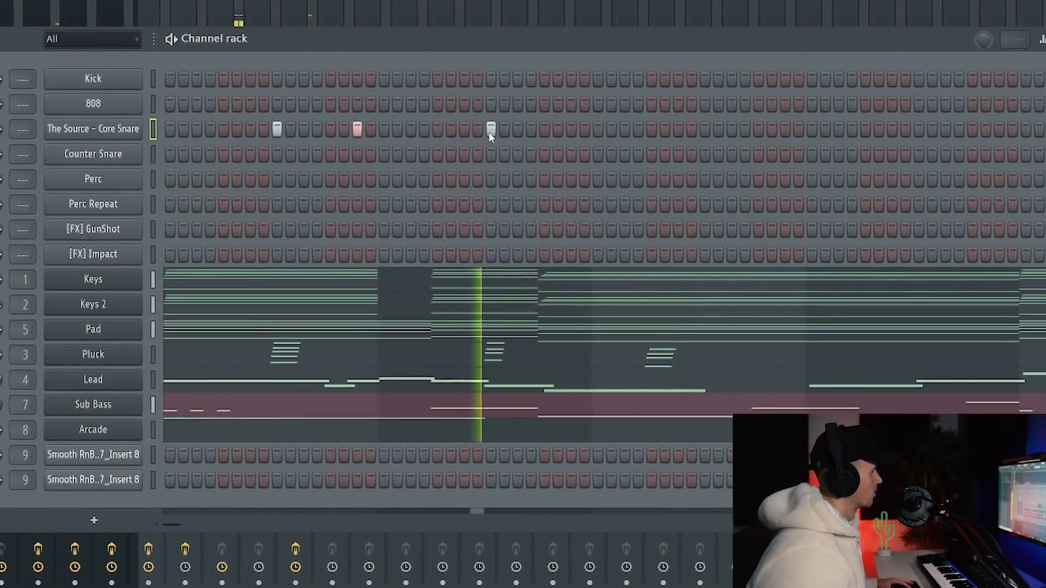
pyautogui.click(694, 126)
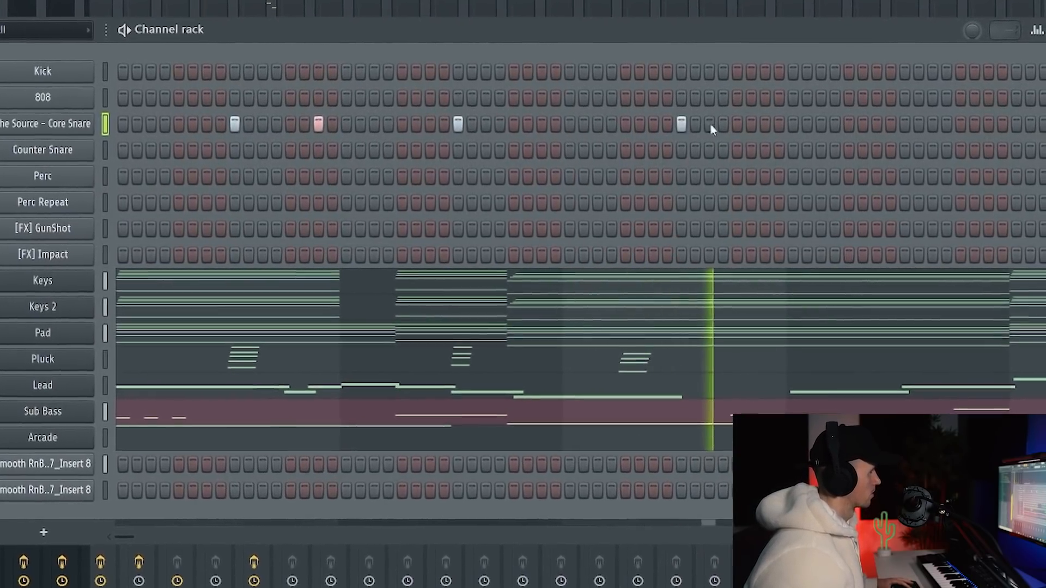
pyautogui.click(983, 121)
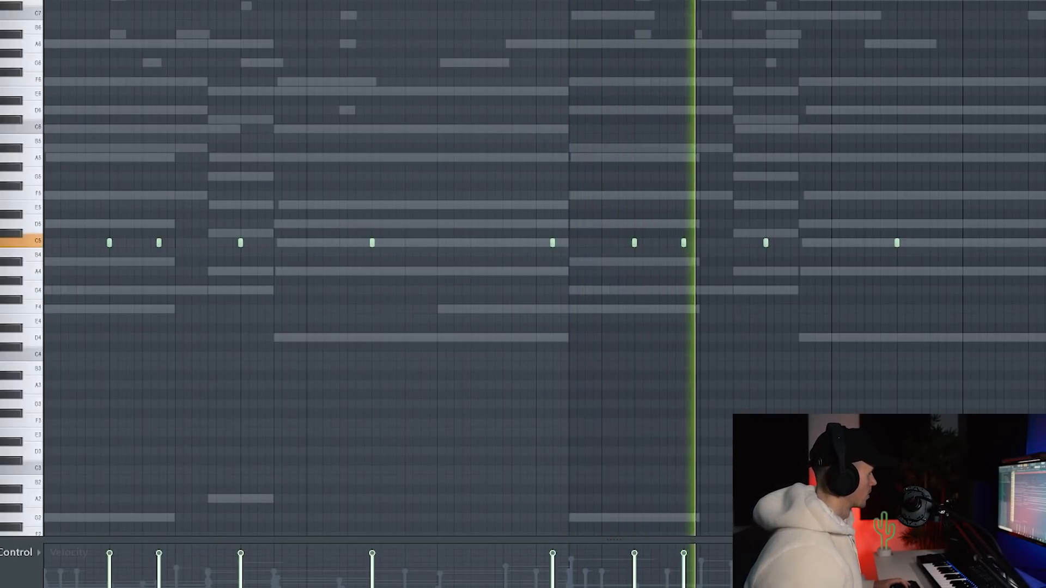
# Load JayCactus - GOAT Kick into the Kick channel, build a four-bar kick pattern starting on steps 1, 5 and 11, and duplicate it
pyautogui.press('F6')
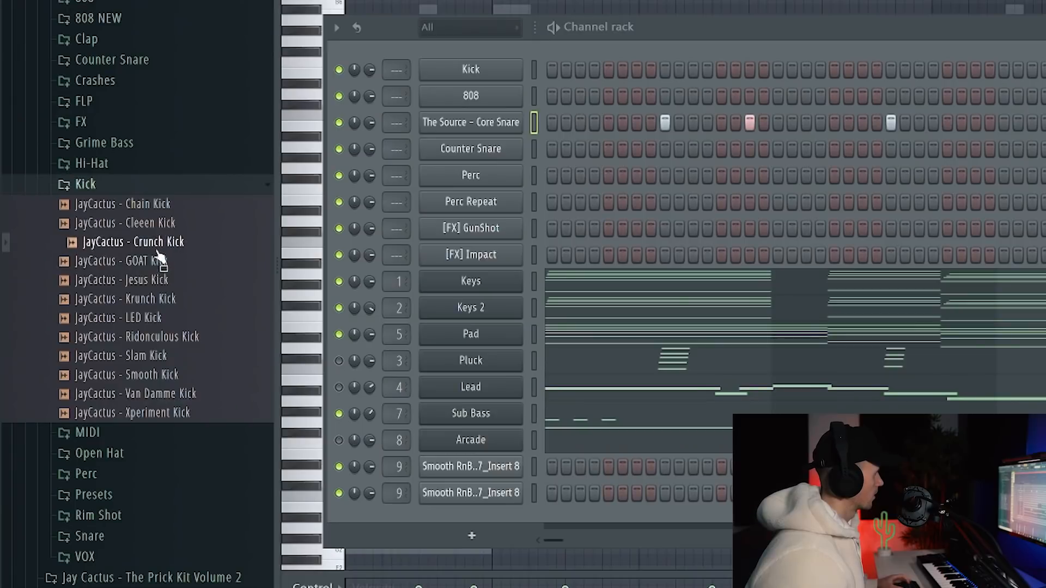
pyautogui.moveTo(157, 267); pyautogui.dragTo(500, 72)
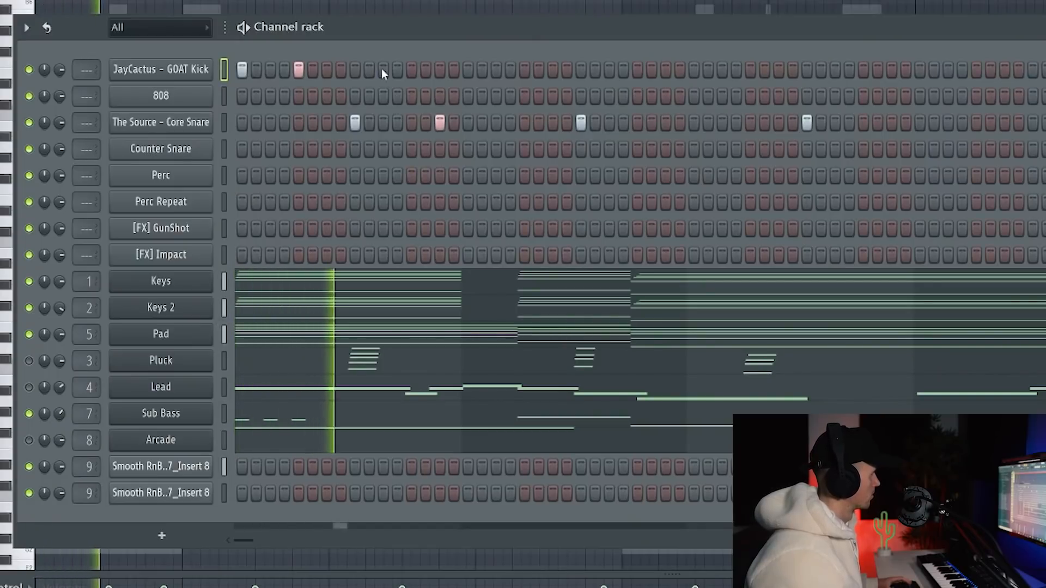
pyautogui.click(384, 69)
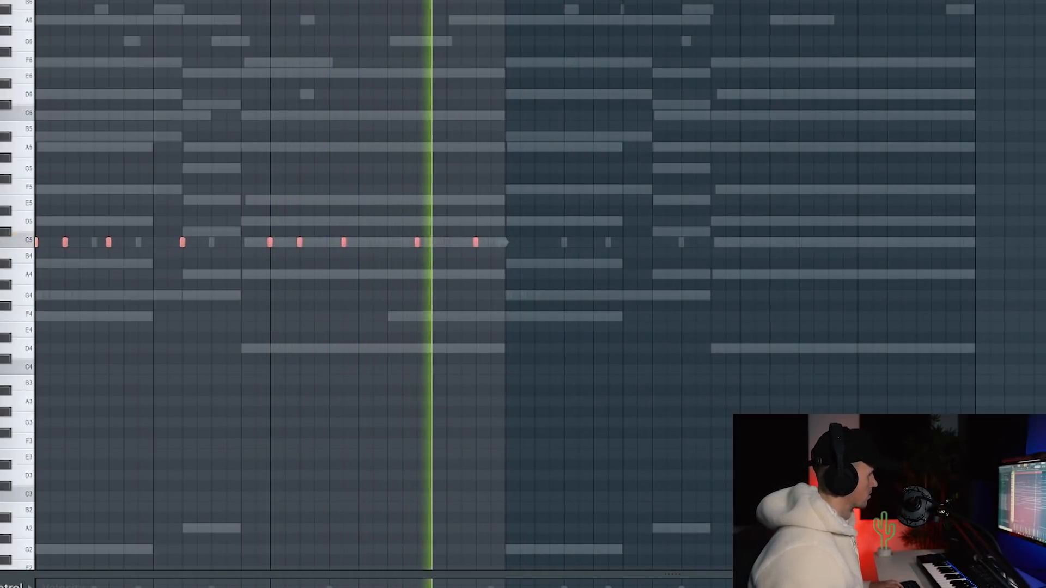
pyautogui.hotkey('ctrl', 'b')
# Clear the snare hits in the second half and copy the first four bars of the snare pattern there
pyautogui.press('F6')
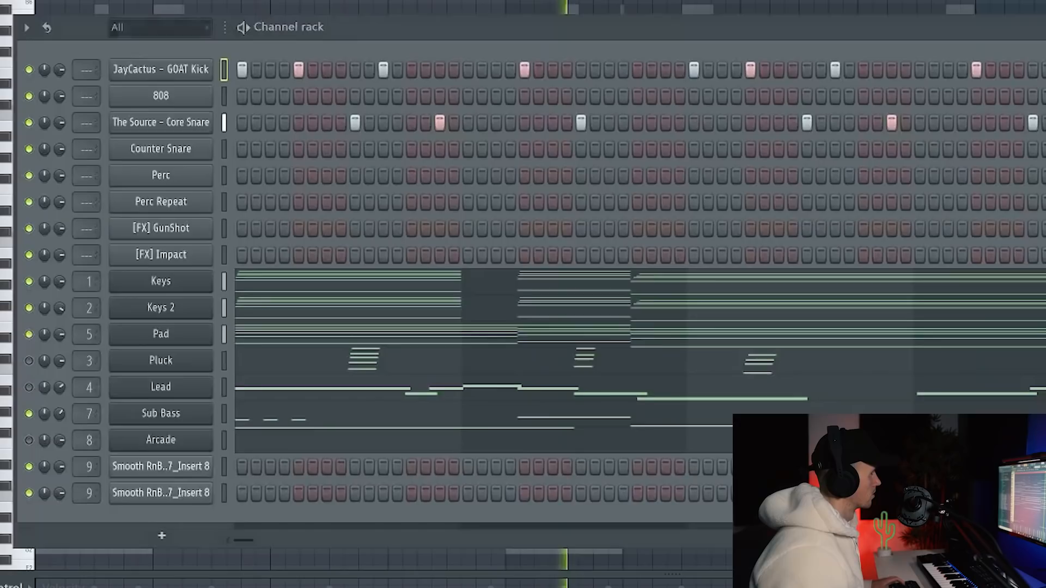
pyautogui.press('F6')
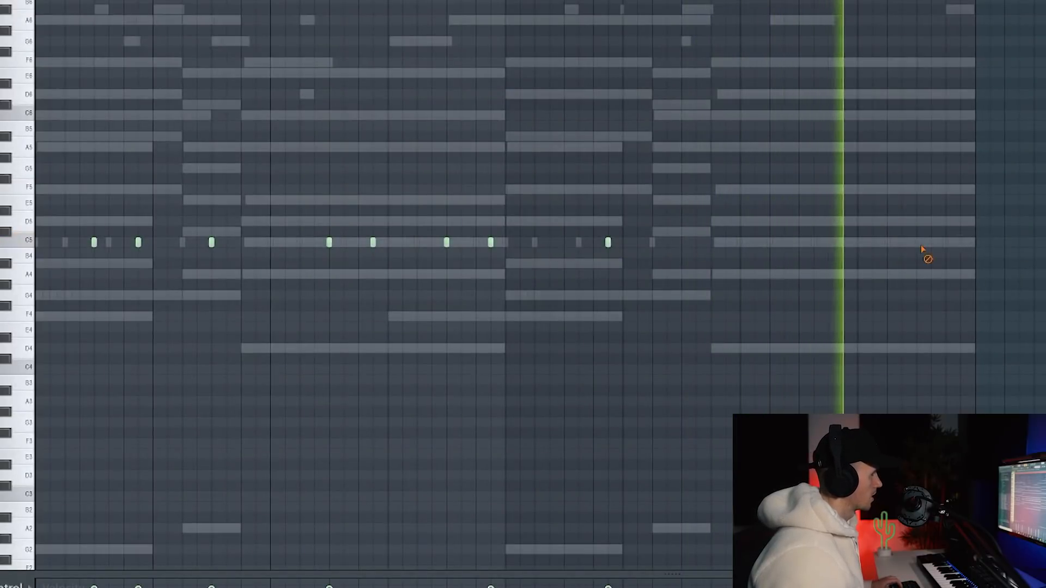
pyautogui.moveTo(54, 218); pyautogui.dragTo(517, 243)
# Load JayCactus - Wrap Counter Snare into the Counter Snare channel and place a hit on its first step
pyautogui.press('F6')
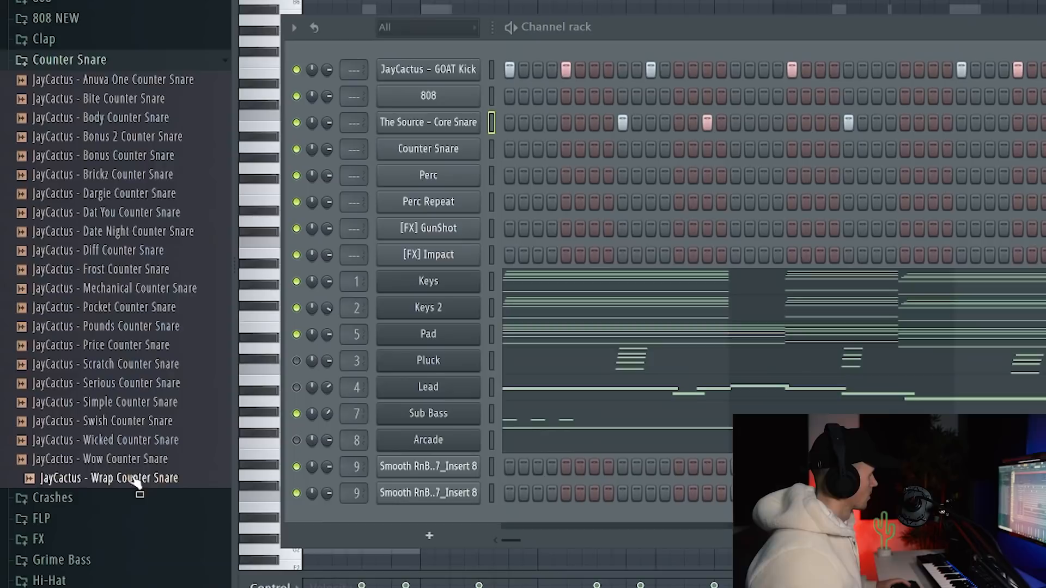
pyautogui.moveTo(124, 485); pyautogui.dragTo(428, 149)
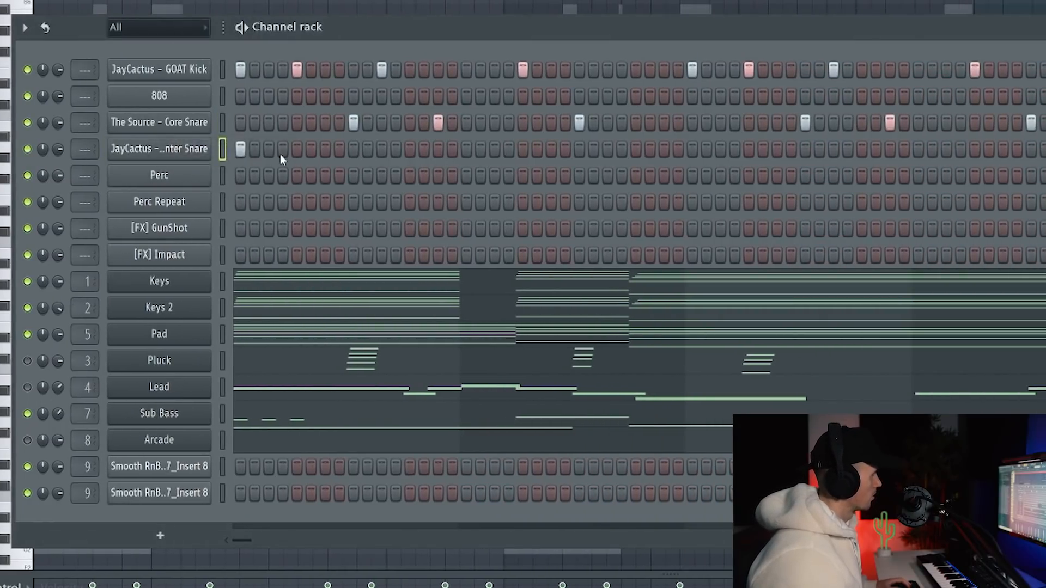
# Fill out the counter snare pattern and chop the note at bar 2 into four short hits with falling velocity
pyautogui.click(281, 155)
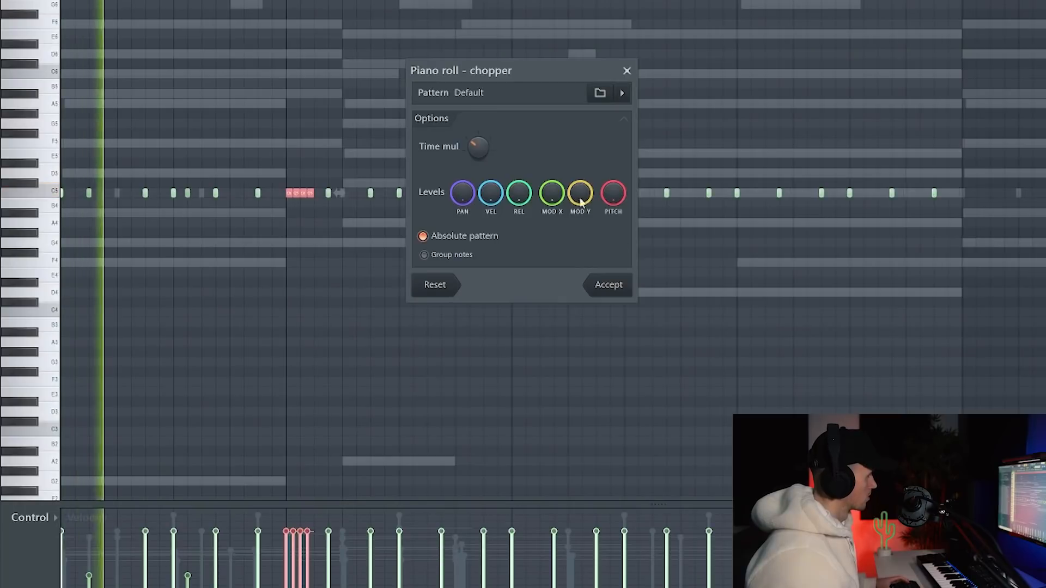
pyautogui.press('Return')
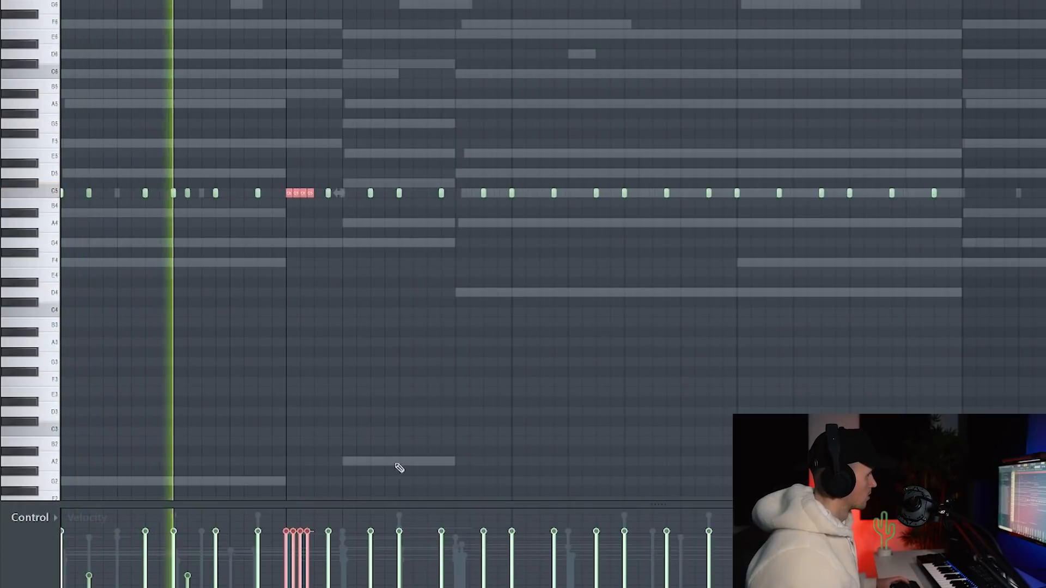
pyautogui.moveTo(295, 535); pyautogui.dragTo(308, 587)
pyautogui.keyDown('ctrl'); pyautogui.click(425, 387); pyautogui.keyUp('ctrl')
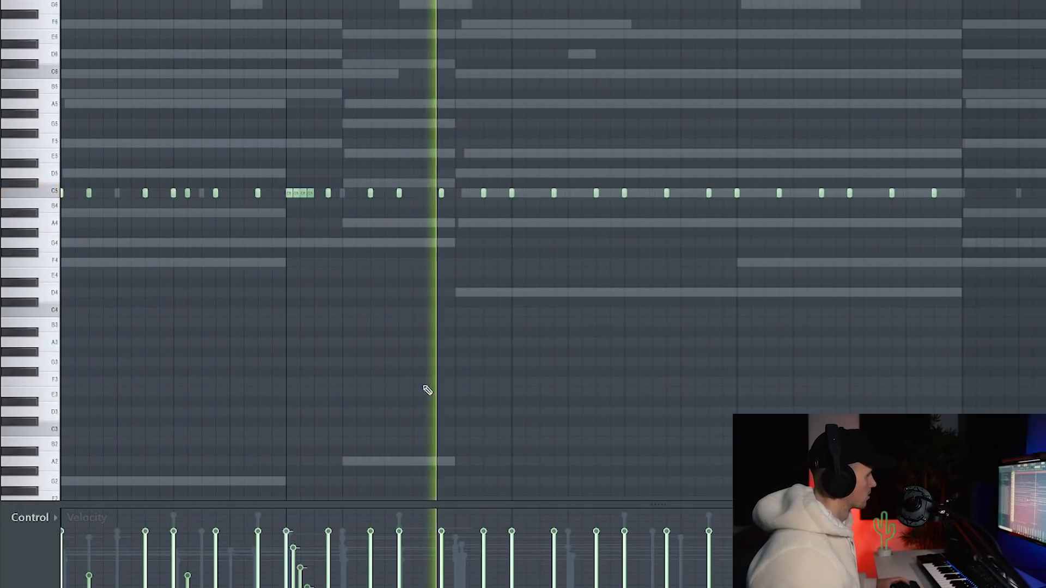
# Add a four-hit counter snare roll with rising velocity just before bar 4
pyautogui.scroll(2, 360, 283)
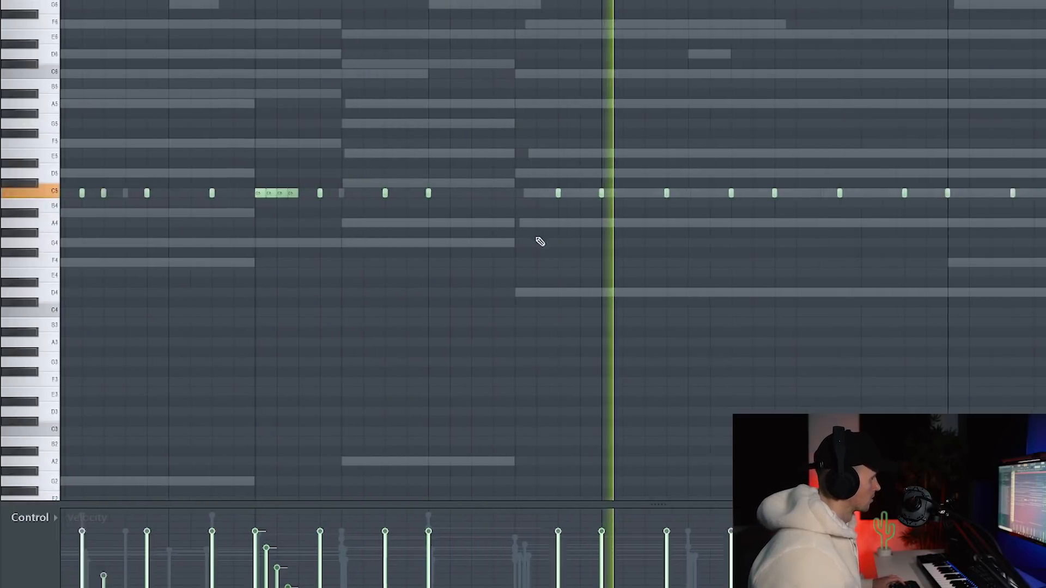
pyautogui.scroll(-3, 545, 261)
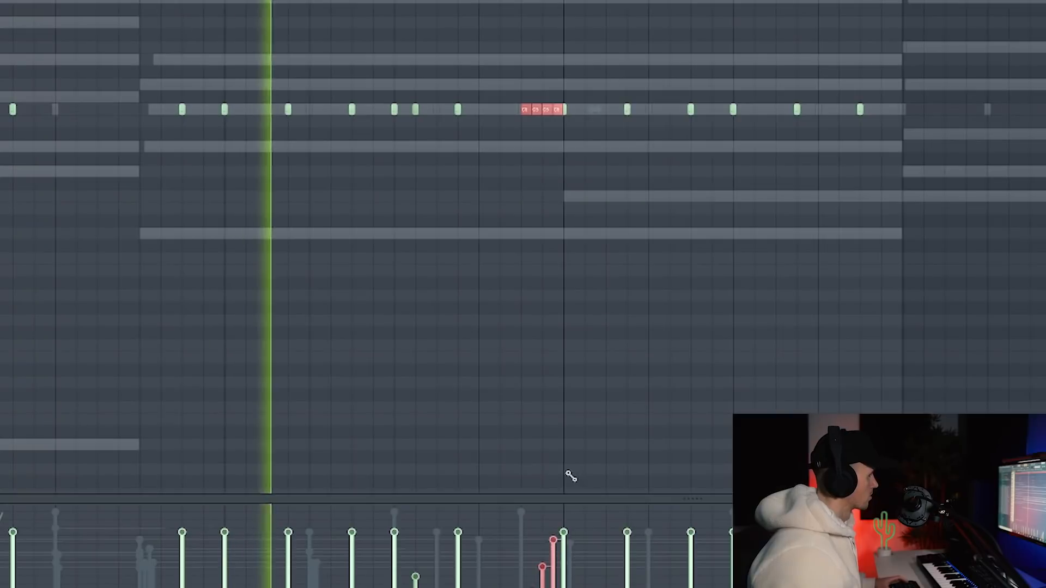
pyautogui.keyDown('ctrl'); pyautogui.click(582, 388); pyautogui.keyUp('ctrl')
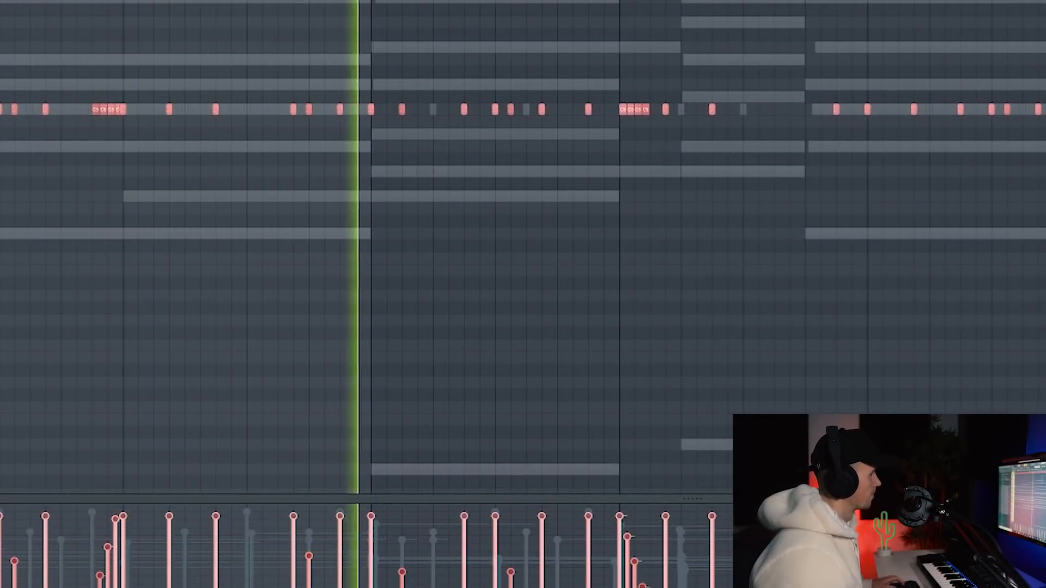
# Repeat the four-bar counter snare pattern over the second four bars and slightly raise the velocity of all notes
pyautogui.scroll(-5, 607, 262)
pyautogui.scroll(-1, 607, 262)
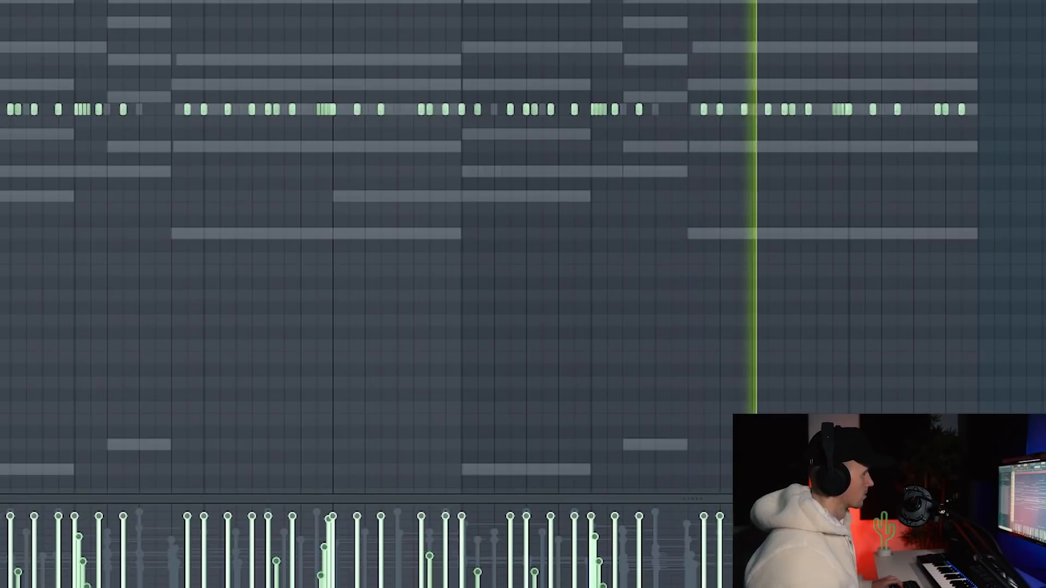
pyautogui.hotkey('ctrl', 'a')
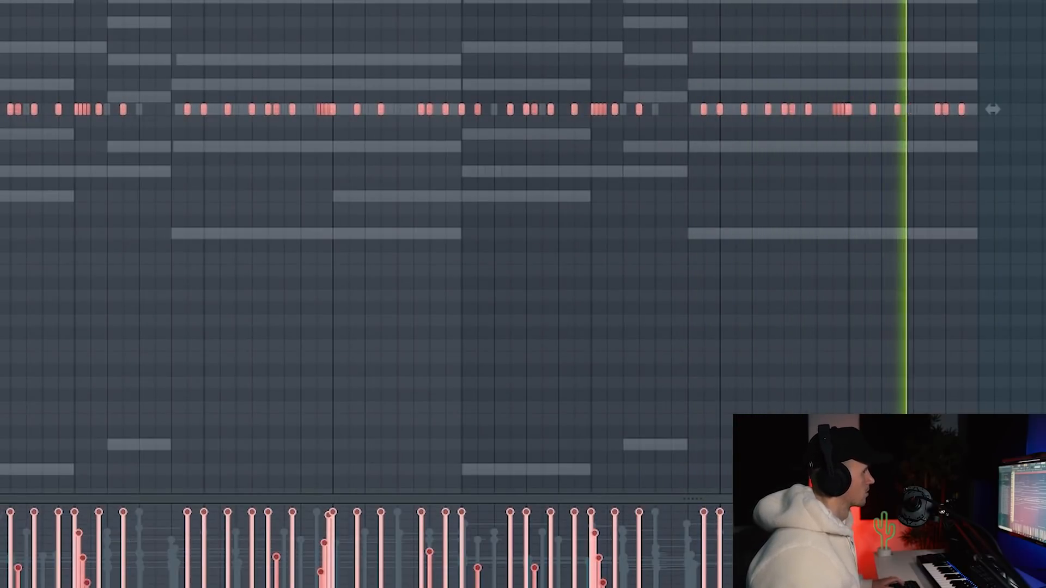
pyautogui.hotkey('ctrl', 'd')
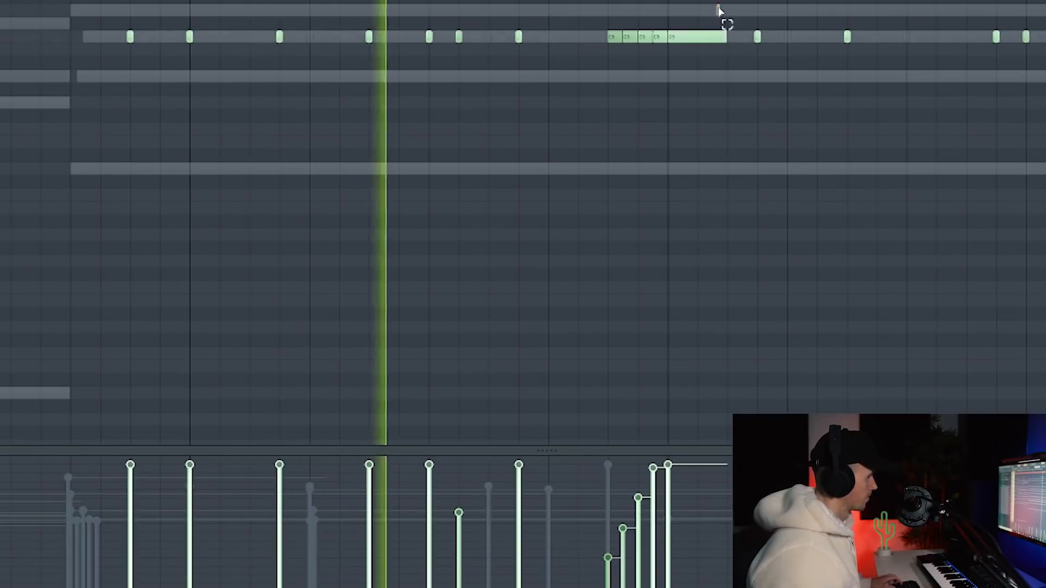
# Chop the counter snare note at bar 8 into four hits with falling velocity and vary the closing hits after it
pyautogui.moveTo(668, 22); pyautogui.dragTo(714, 47)
pyautogui.hotkey('alt', 'r')
pyautogui.click(482, 159)
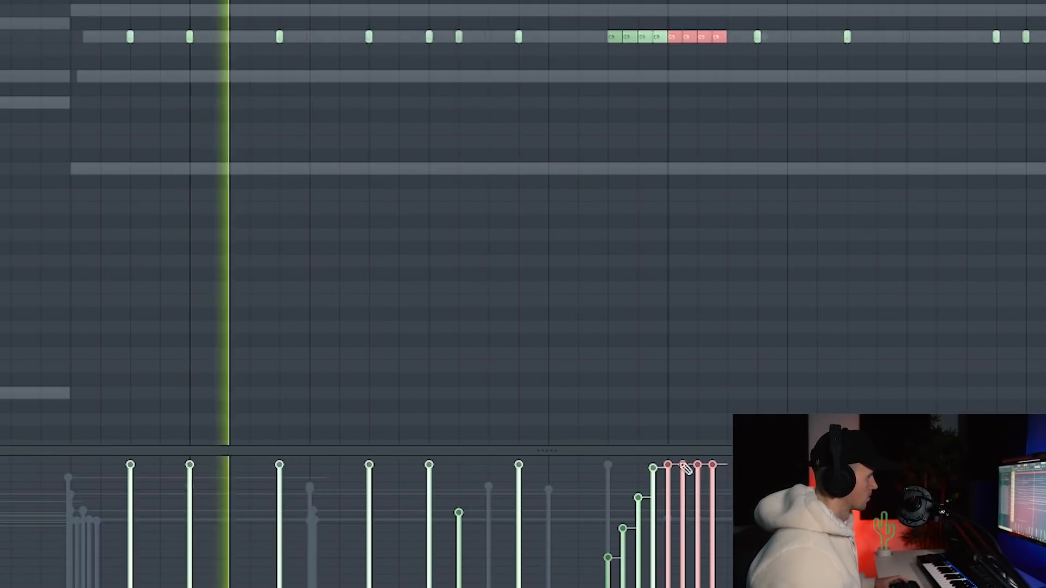
pyautogui.moveTo(715, 558); pyautogui.dragTo(714, 571)
pyautogui.rightClick(793, 330)
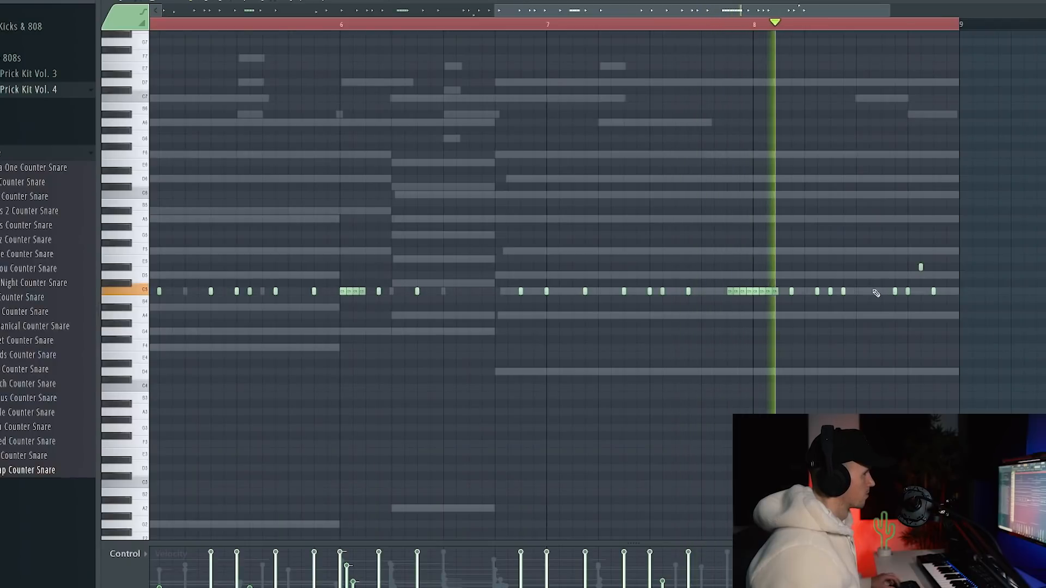
# Load JayCactus - Simple Counter Snare as a second Counter Snare channel and add a panned hit pattern across eight bars
pyautogui.scroll(-4, 823, 243)
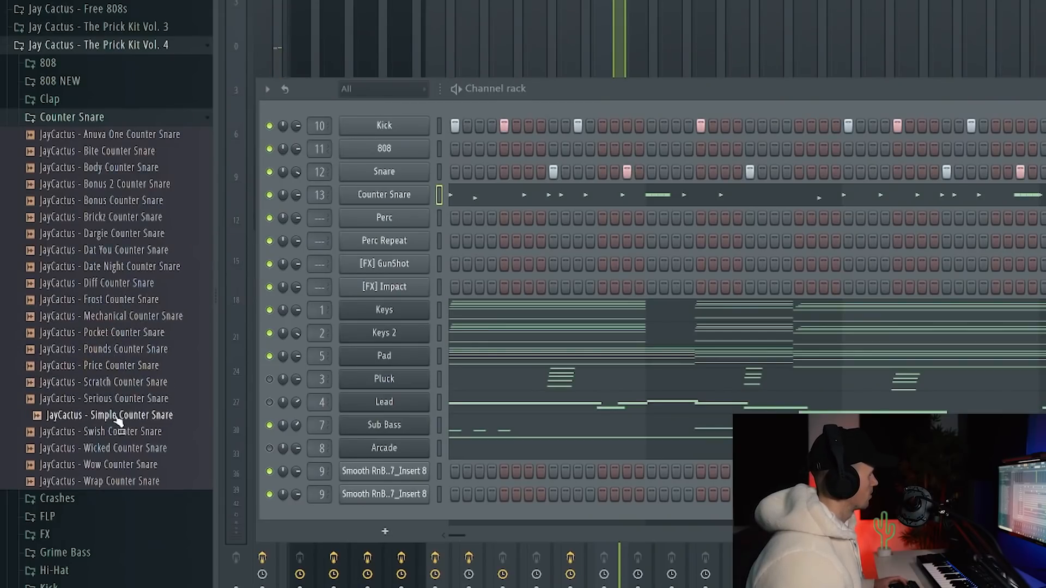
pyautogui.moveTo(120, 426); pyautogui.dragTo(407, 211)
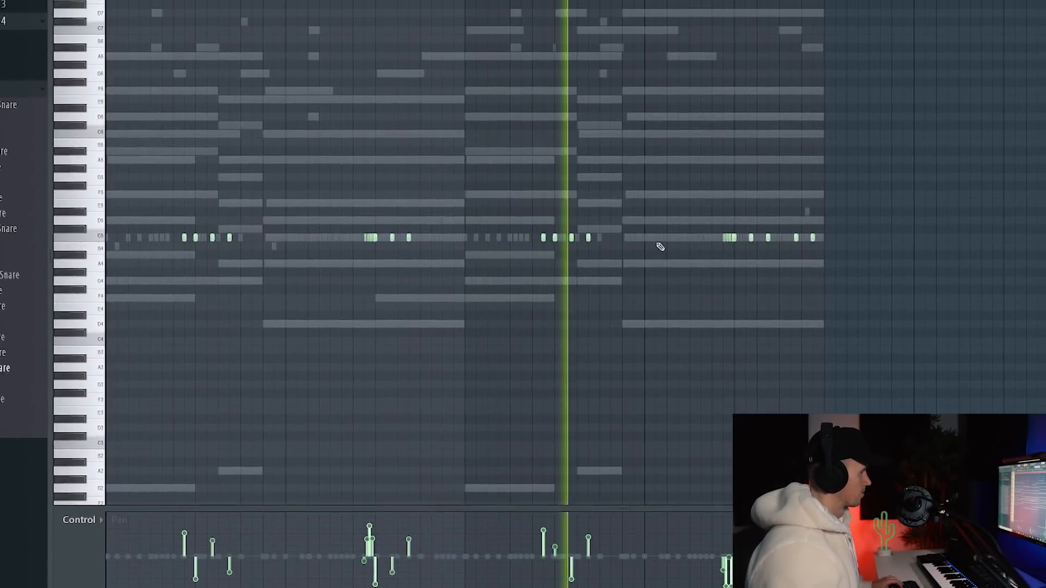
# Place C#5 notes on the Open Hat channel and repeat them in the second four bars
pyautogui.press('F6')
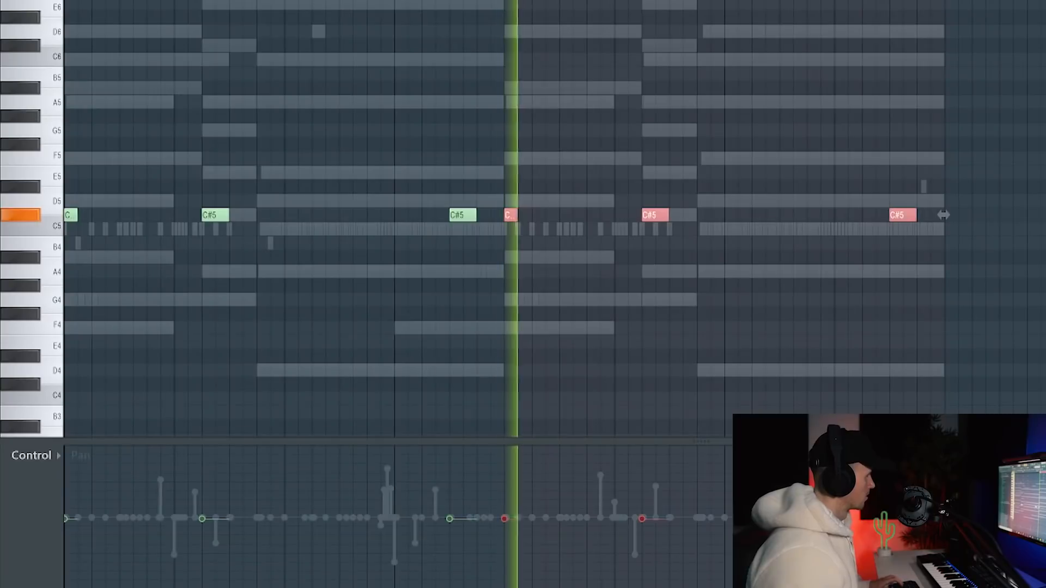
pyautogui.hotkey('ctrl', 'a')
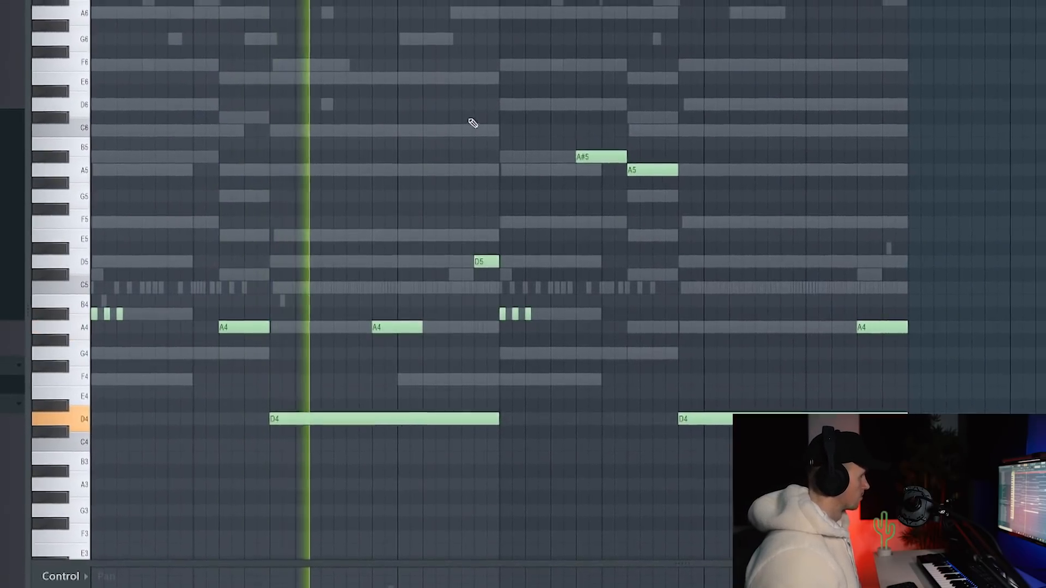
# Transpose the notes of the melodic channels, including Keys and Sub Bass, up one semitone
pyautogui.press('F6')
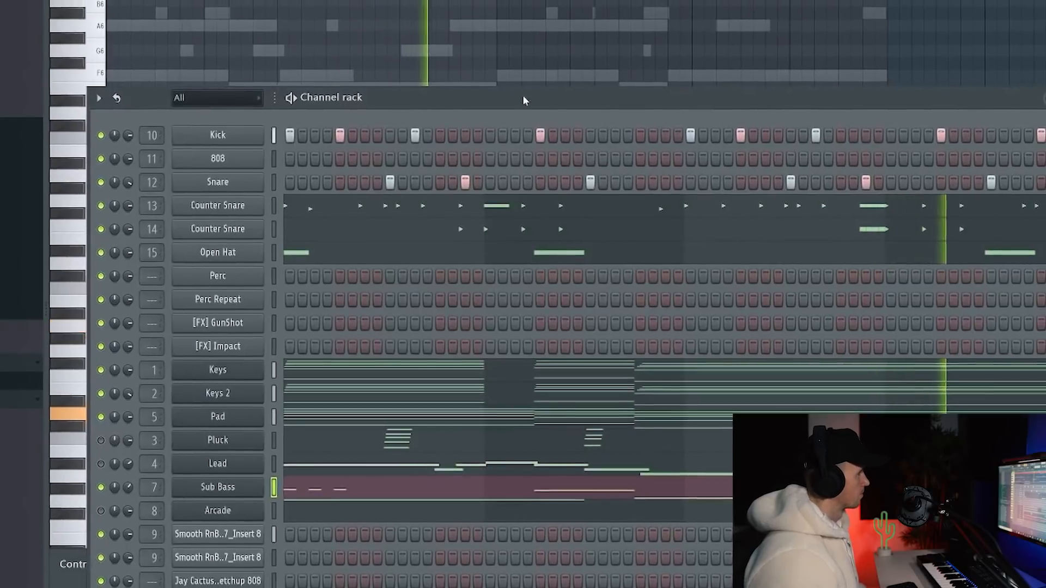
pyautogui.click(277, 374)
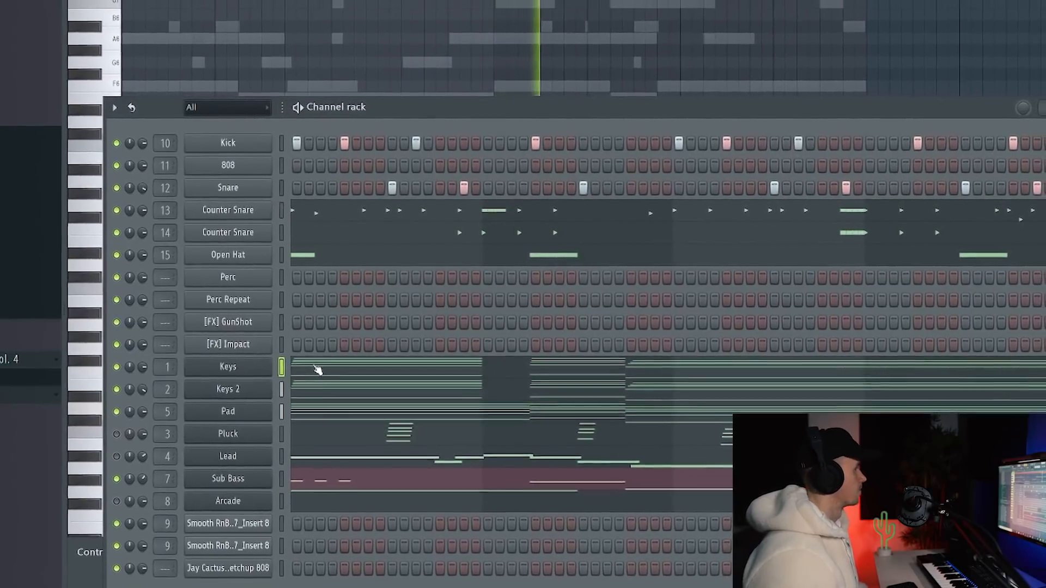
pyautogui.click(315, 367)
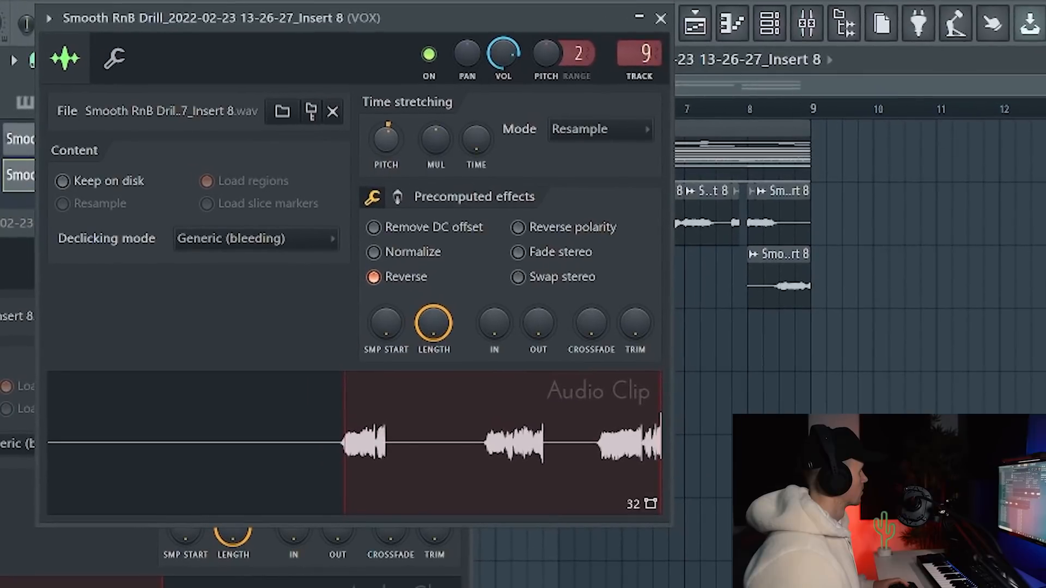
# Adjust the time stretching of the reversed Smooth RnB Drill clip and close the settings of both audio clips
pyautogui.click(602, 77)
pyautogui.click(661, 19)
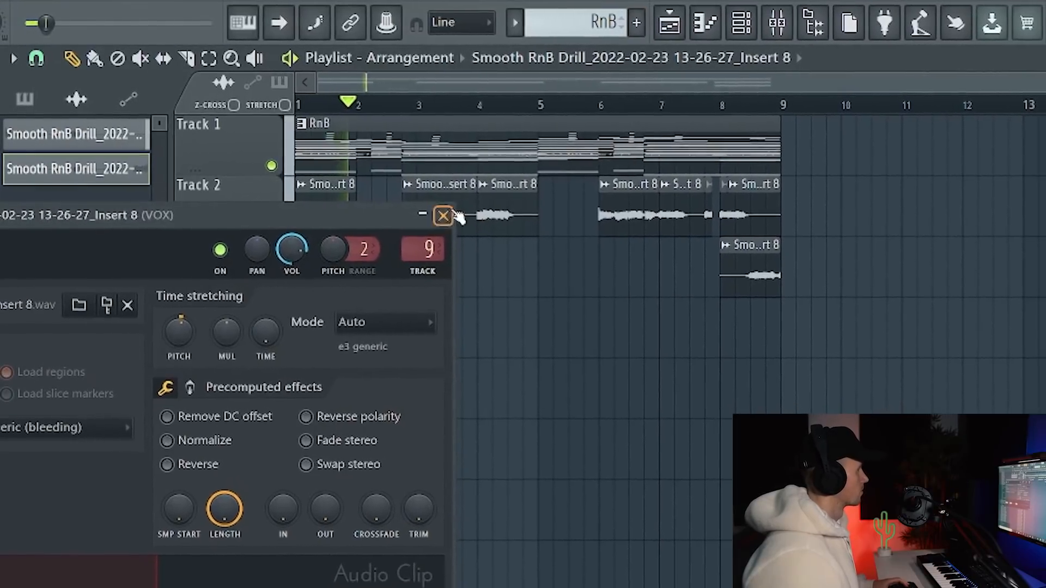
pyautogui.click(444, 215)
pyautogui.scroll(3, 351, 329)
pyautogui.moveTo(355, 80); pyautogui.dragTo(330, 93)
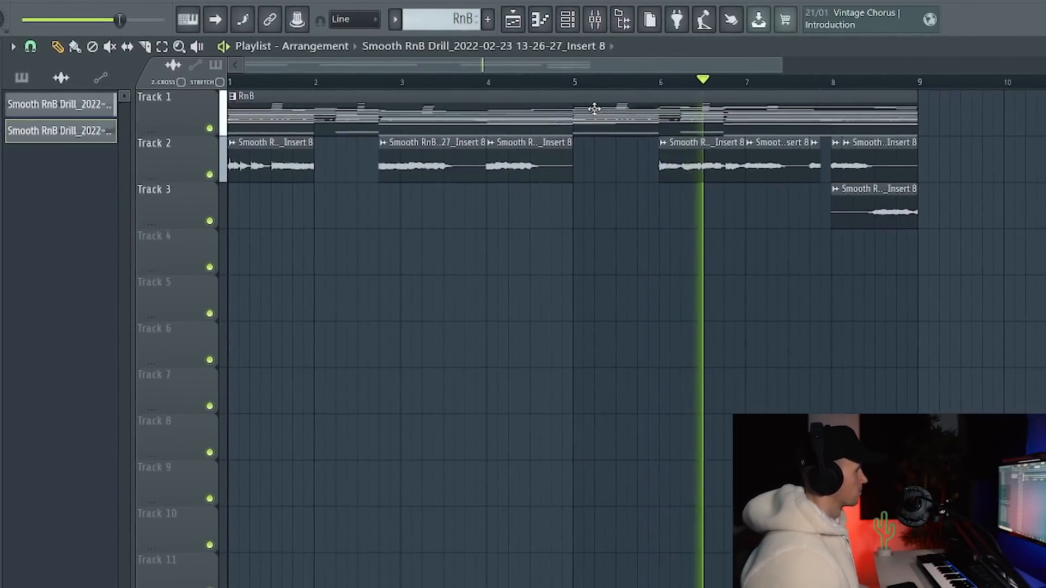
# Load Jay Cactus - Posted 808 as a channel below Kick and place a B4 note at the start of bar 1
pyautogui.click(567, 19)
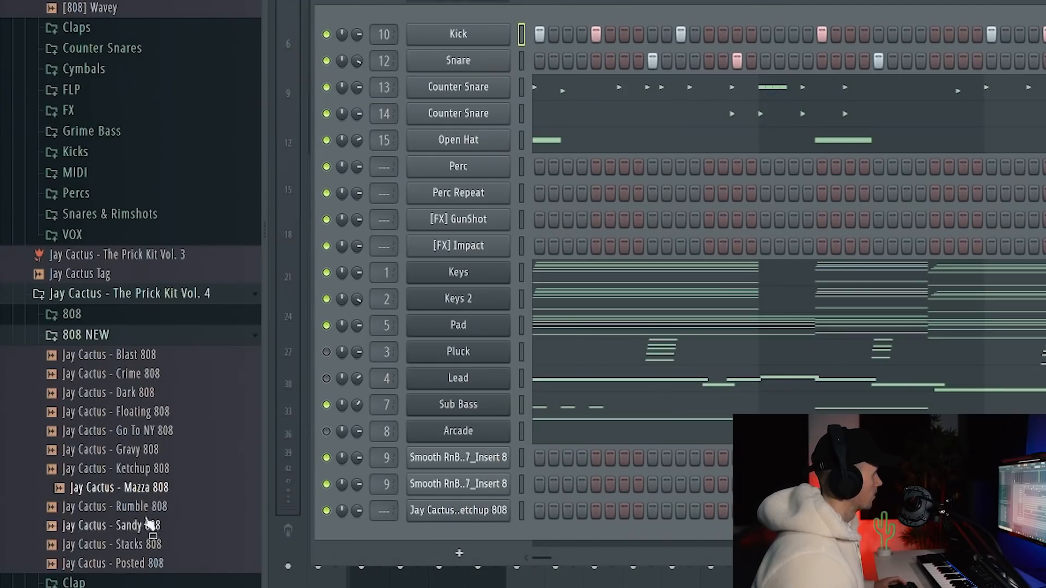
pyautogui.moveTo(139, 563); pyautogui.dragTo(496, 55)
pyautogui.click(228, 72)
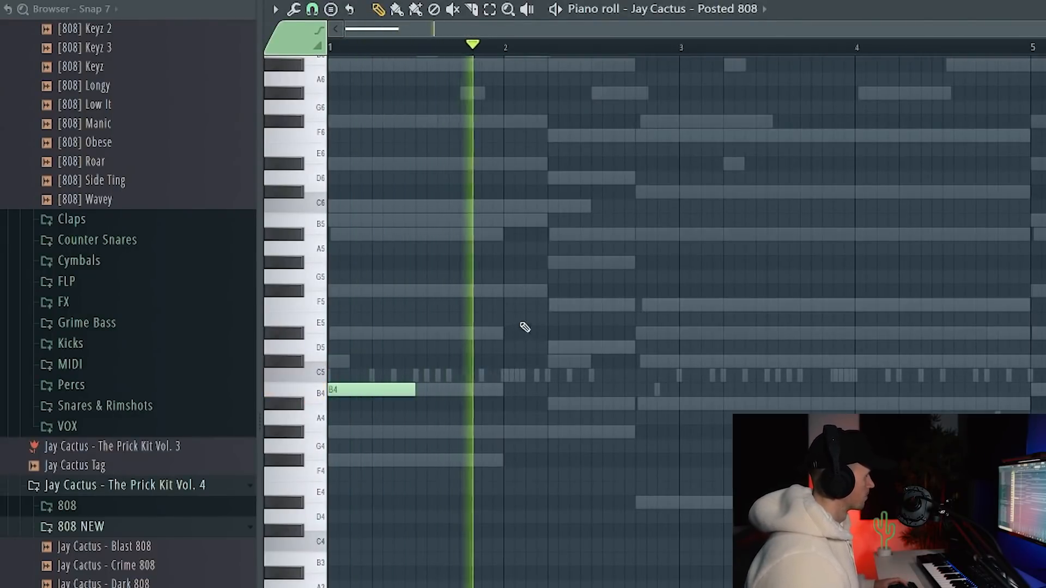
# Add an A#5 808 note in bar 2, followed by a D5 note lengthened to the start of bar 4
pyautogui.press('space')
pyautogui.click(556, 251)
pyautogui.press('space')
pyautogui.moveTo(556, 254); pyautogui.dragTo(545, 240)
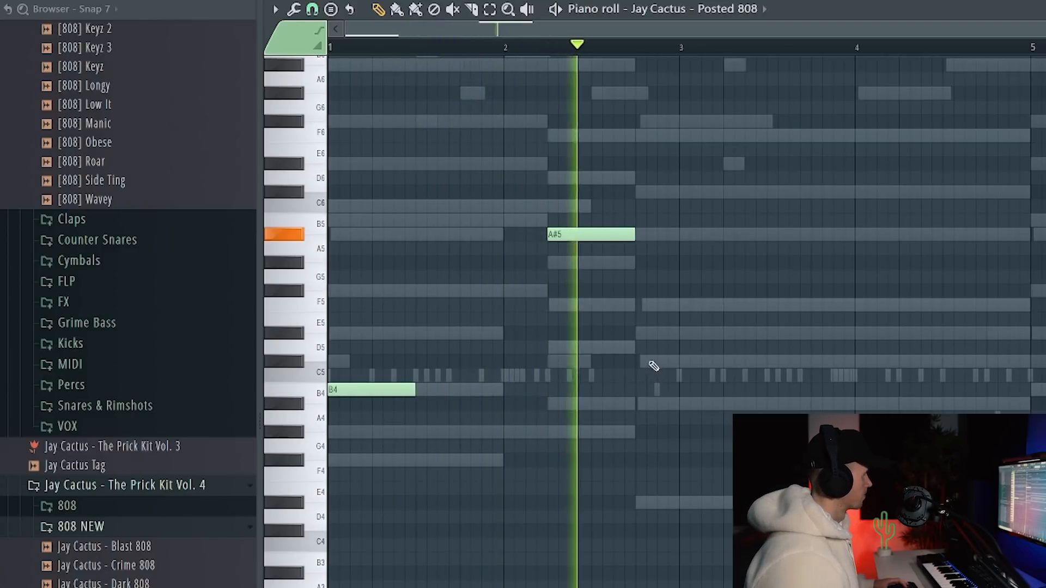
pyautogui.click(652, 348)
pyautogui.moveTo(729, 354); pyautogui.dragTo(858, 353)
# Move the A#5 808 note down an octave to A#4 and add a short A#5 slide note over its start
pyautogui.keyDown('ctrl'); pyautogui.click(591, 235); pyautogui.keyUp('ctrl')
pyautogui.hotkey('ctrl', 'Down')
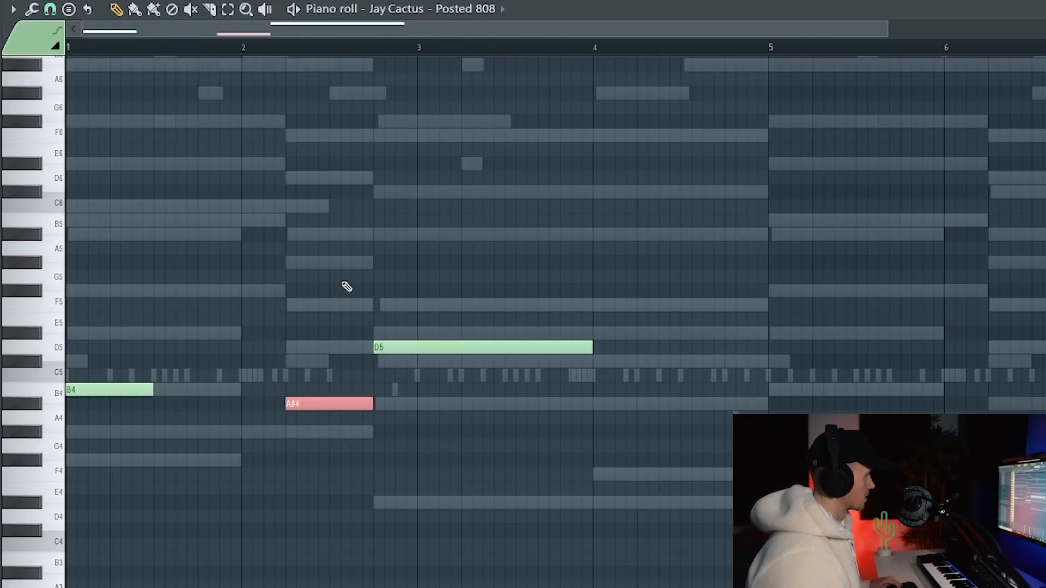
pyautogui.click(293, 235)
pyautogui.press('space')
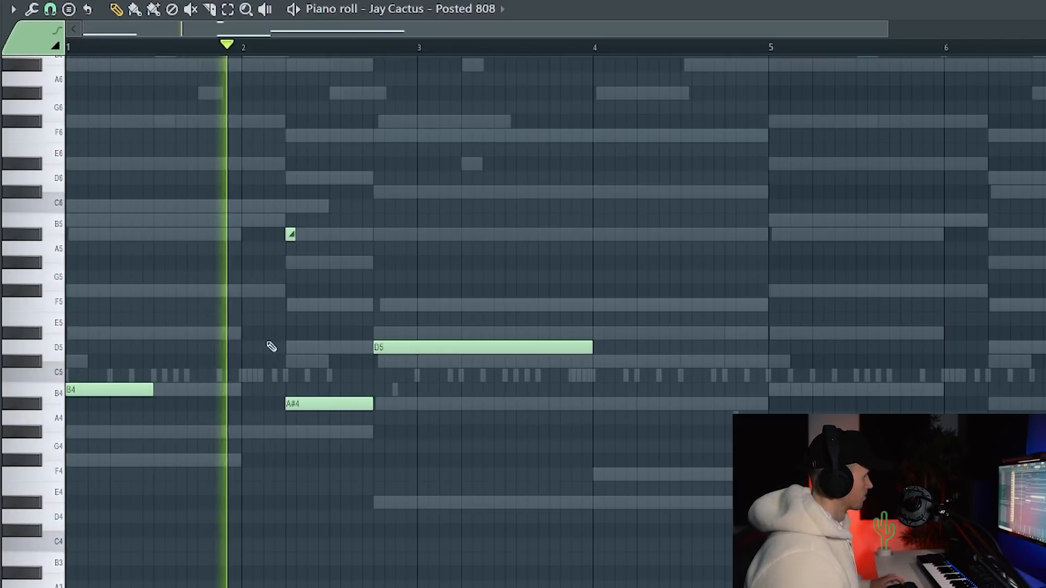
# Extend the 808 line up to bar 4 with three D#5 notes, an F#5 note and an A#5 note
pyautogui.scroll(1, 268, 346)
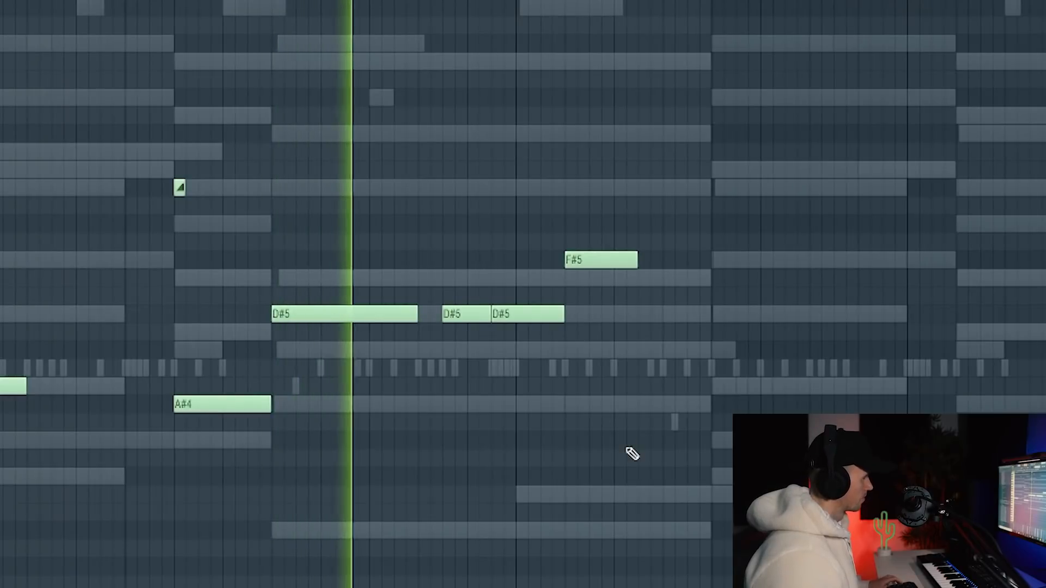
pyautogui.scroll(1, 632, 454)
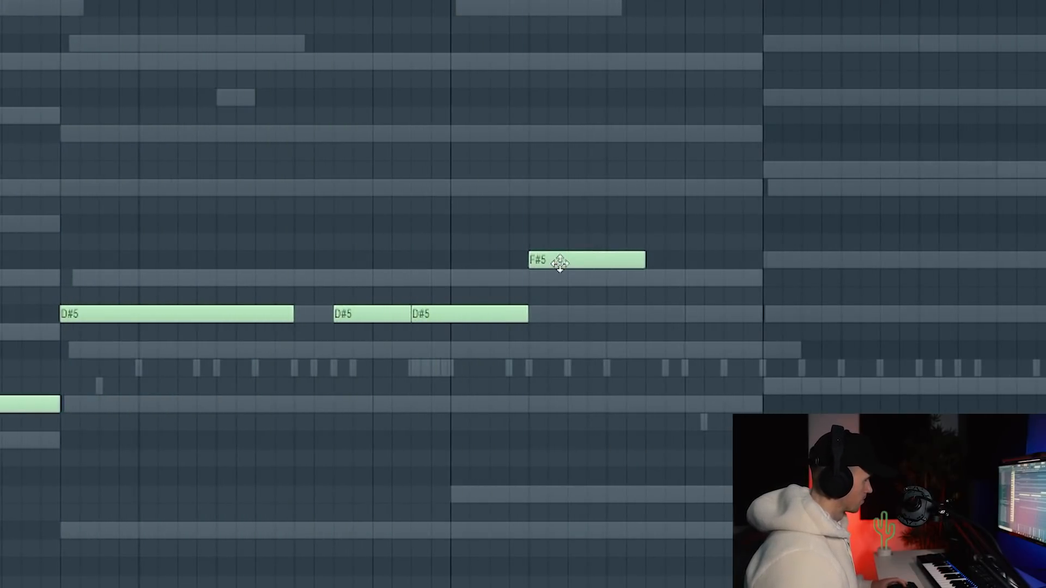
pyautogui.moveTo(632, 189); pyautogui.dragTo(612, 189)
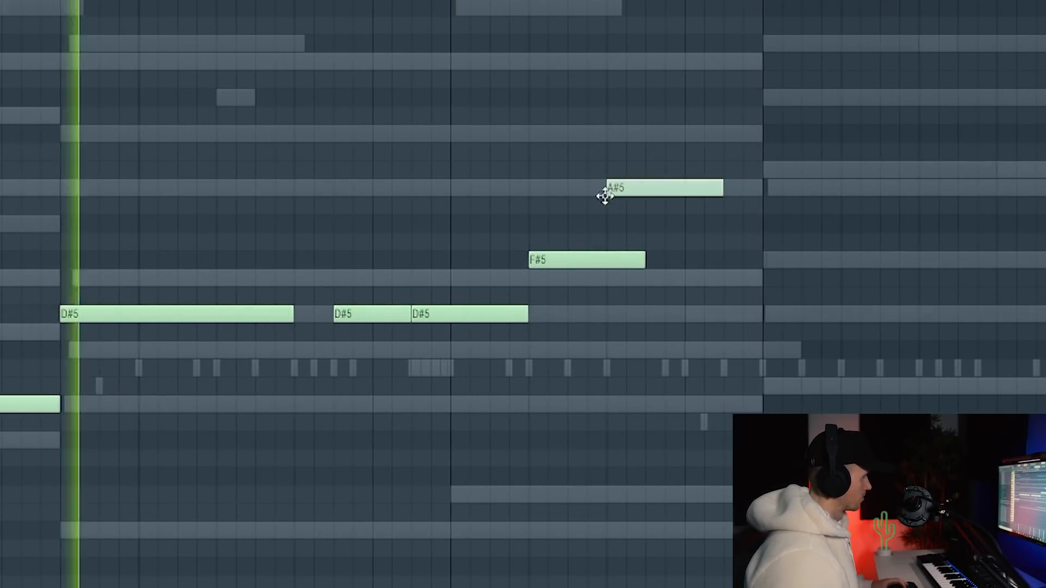
# Lower the F#5 808 note to F5 and finish the run before bar 5 with short F6 and E6 notes
pyautogui.scroll(1, 647, 280)
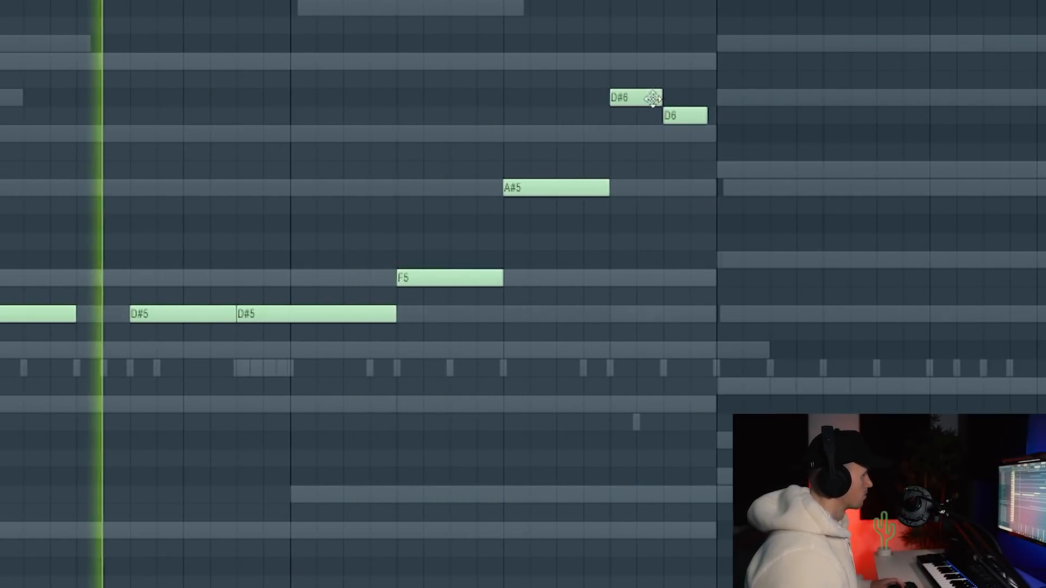
pyautogui.moveTo(656, 96); pyautogui.dragTo(650, 60)
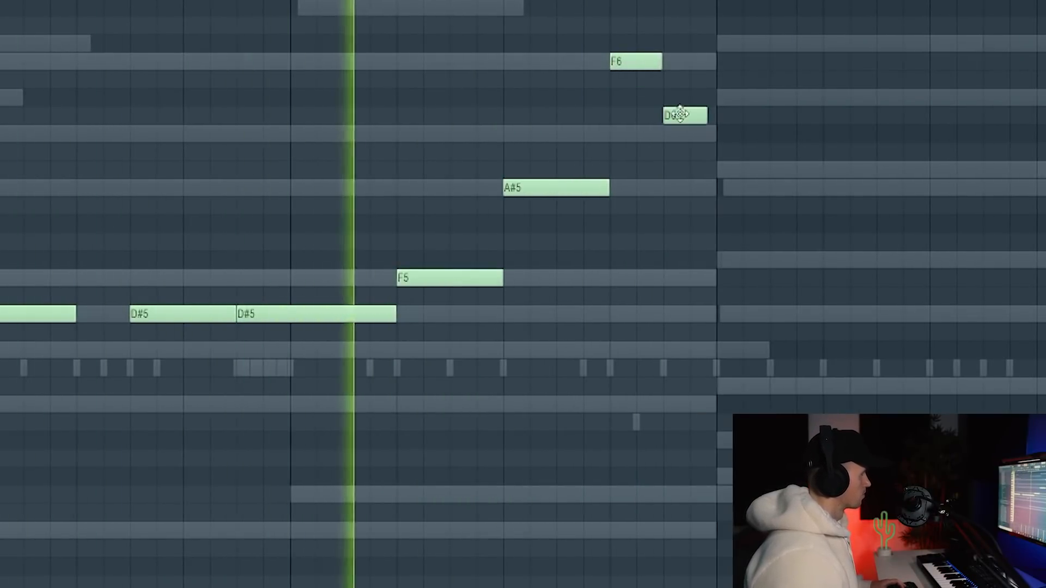
pyautogui.moveTo(678, 113); pyautogui.dragTo(677, 78)
pyautogui.press('space')
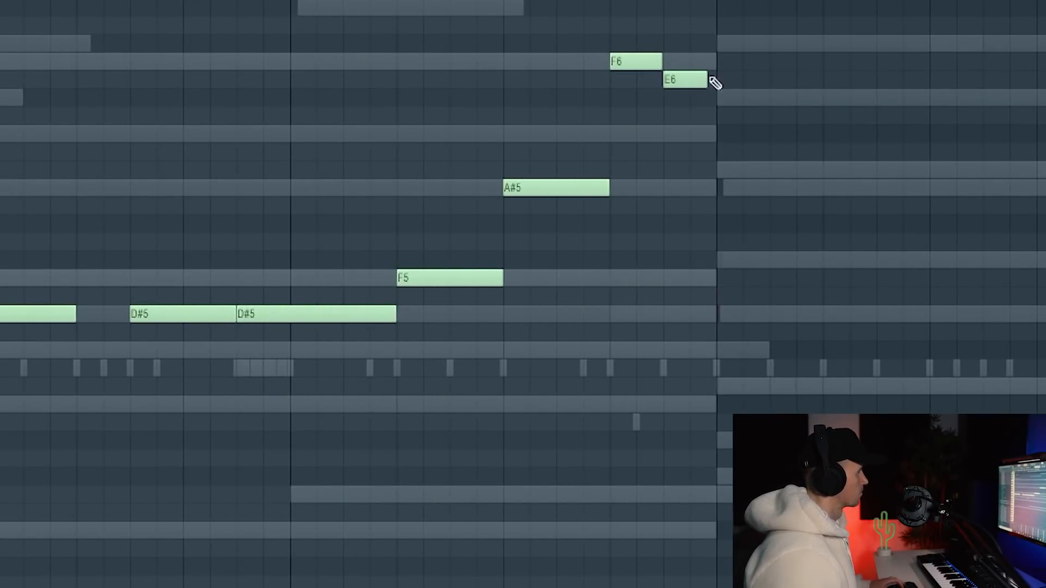
# Replace the first long D#5 808 note with two back-to-back D#5 notes starting at bar 3
pyautogui.scroll(-3, 717, 78)
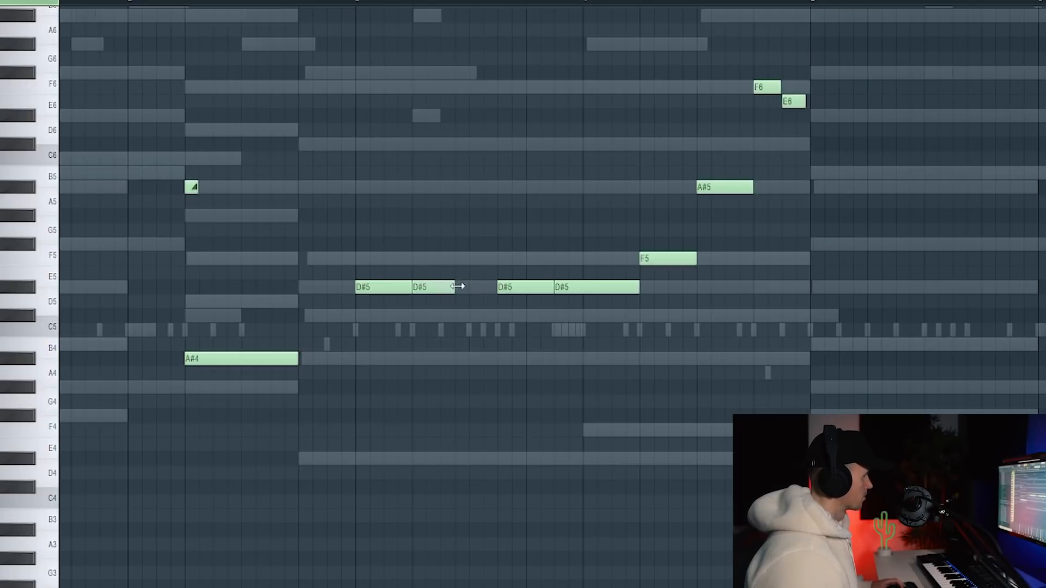
pyautogui.press('space')
pyautogui.scroll(-3, 443, 240)
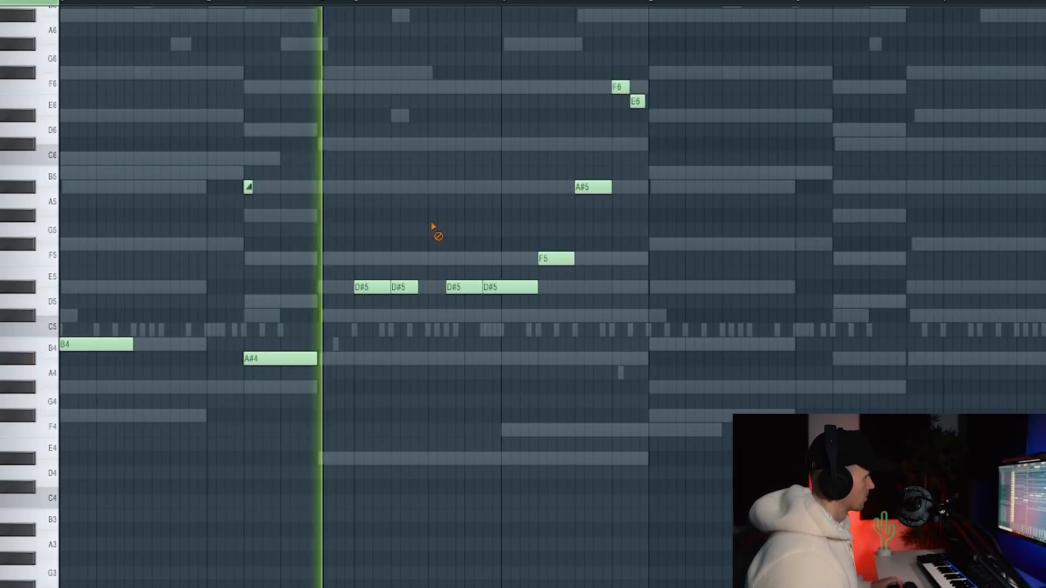
# Lengthen the second D#5 808 note to match the first and delete the D#5 note just before F5
pyautogui.scroll(2, 455, 240)
pyautogui.moveTo(400, 287); pyautogui.dragTo(414, 287)
pyautogui.rightClick(534, 287)
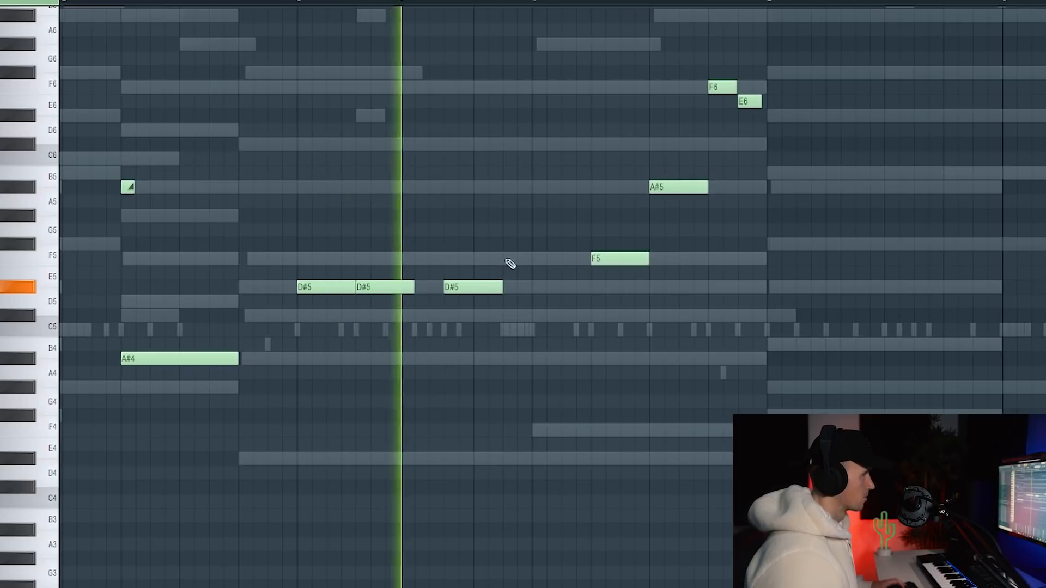
pyautogui.scroll(-3, 528, 256)
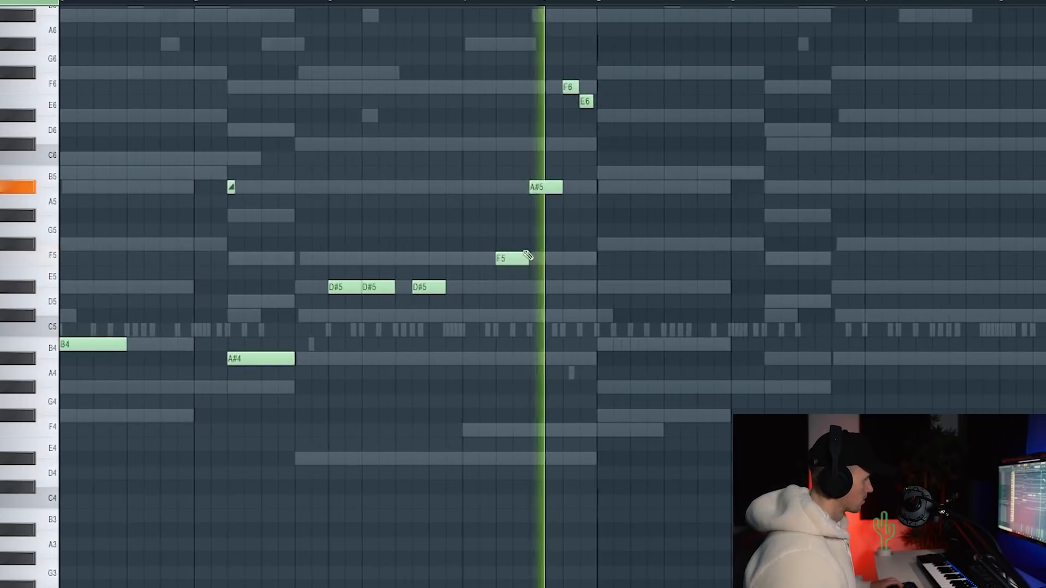
# Play back the 808 line and shift its highest slide note to the middle of the long A#5 note
pyautogui.press('space')
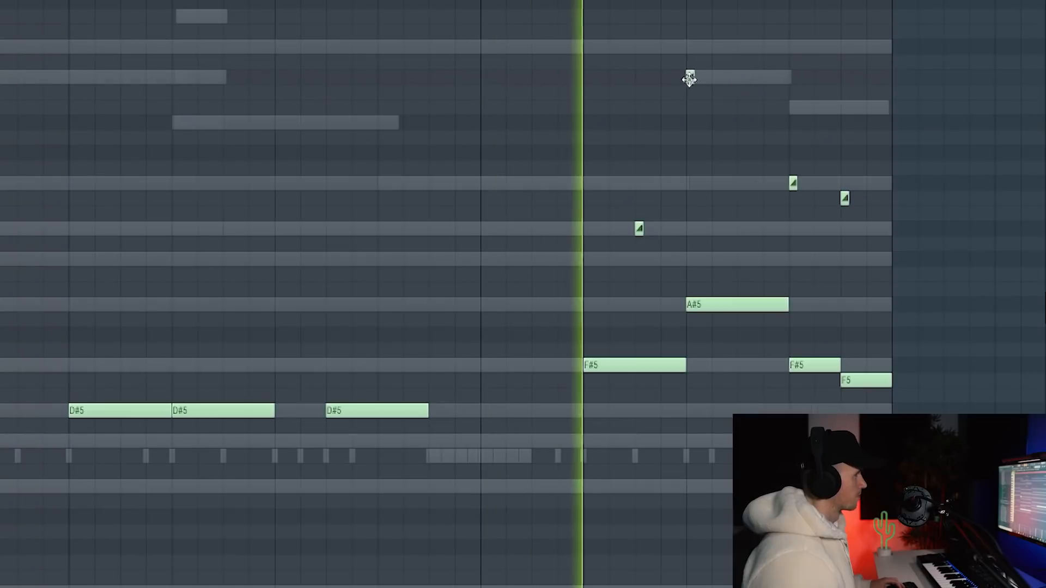
pyautogui.moveTo(684, 77); pyautogui.dragTo(731, 77)
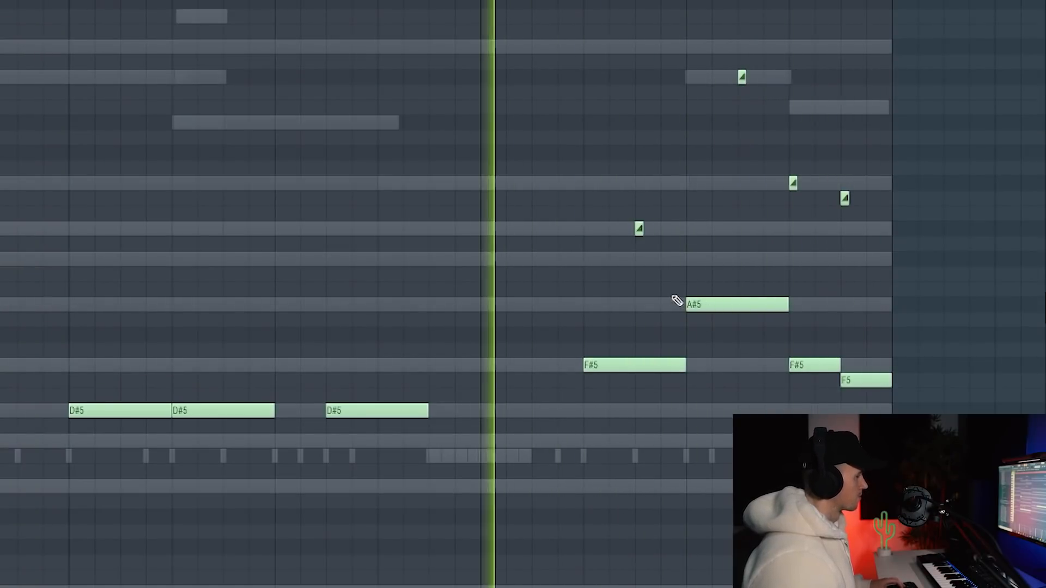
pyautogui.scroll(-6, 676, 300)
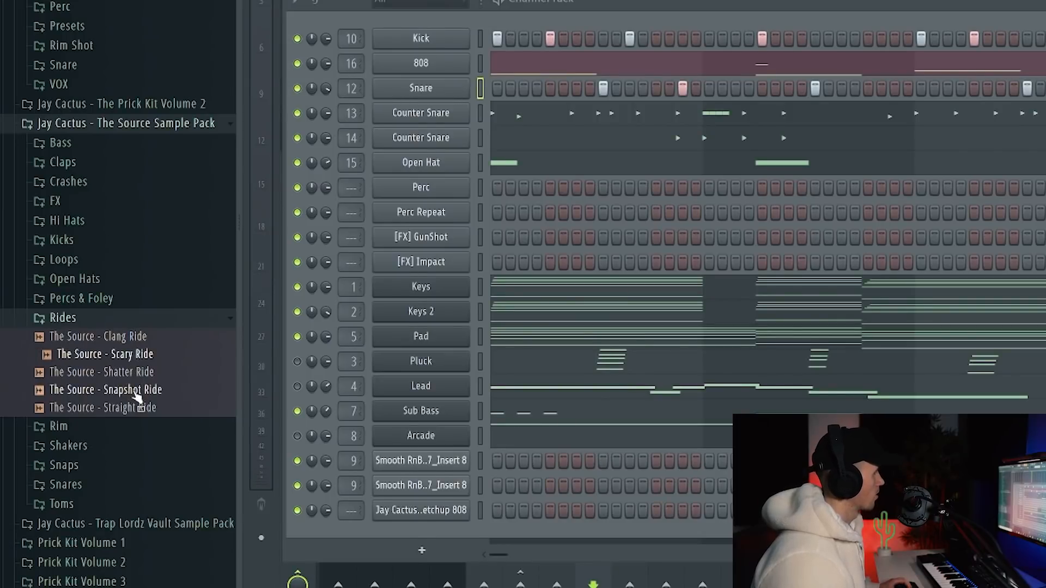
# Add The Source - Snapshot Ride sample to the channel rack and lower its notes' velocities unevenly for variation
pyautogui.moveTo(135, 395); pyautogui.dragTo(503, 184)
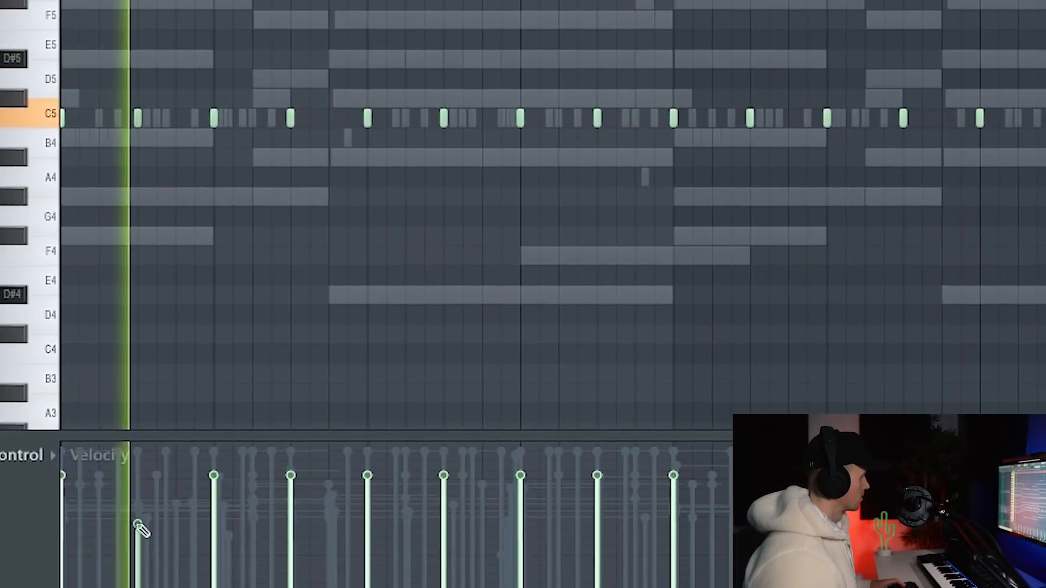
pyautogui.moveTo(139, 528)
pyautogui.mouseDown()
pyautogui.moveTo(204, 532)
pyautogui.moveTo(228, 555)
pyautogui.moveTo(304, 518)
pyautogui.moveTo(307, 542)
pyautogui.mouseUp()
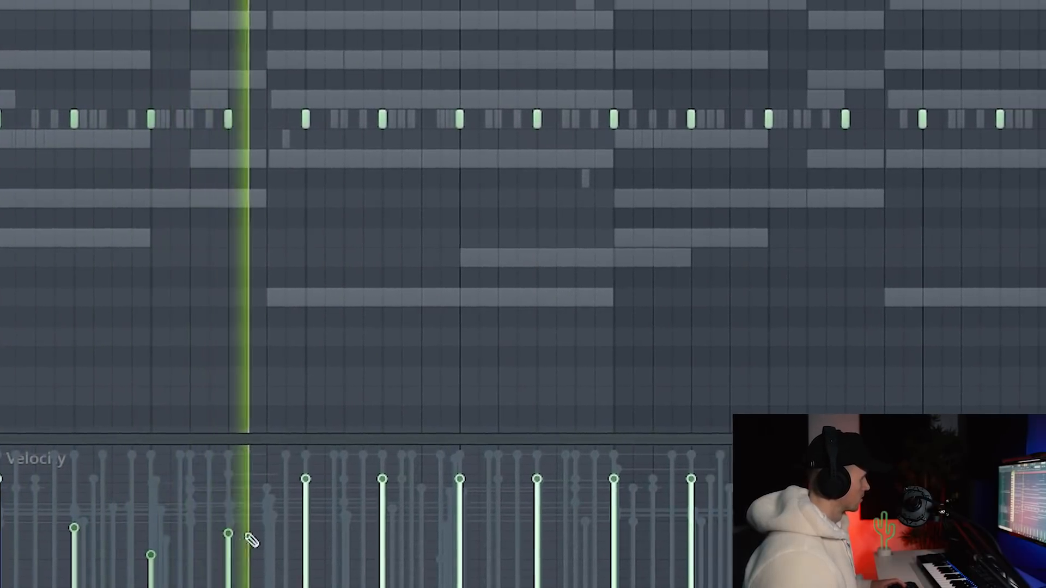
pyautogui.moveTo(382, 542)
pyautogui.mouseDown()
pyautogui.moveTo(385, 553)
pyautogui.moveTo(452, 556)
pyautogui.moveTo(479, 541)
pyautogui.moveTo(416, 540)
pyautogui.moveTo(483, 572)
pyautogui.moveTo(577, 539)
pyautogui.moveTo(650, 538)
pyautogui.moveTo(587, 561)
pyautogui.moveTo(642, 565)
pyautogui.moveTo(619, 538)
pyautogui.moveTo(681, 544)
pyautogui.moveTo(678, 570)
pyautogui.mouseUp()
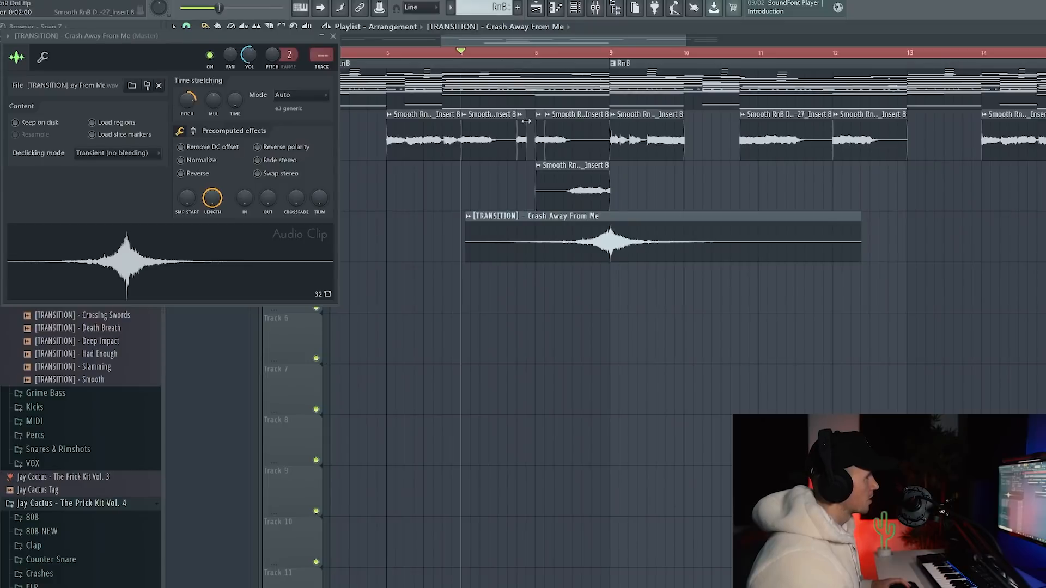
# Open the Crash Away From Me transition sample in Edison and detect its pitch regions
pyautogui.rightClick(250, 245)
pyautogui.click(296, 299)
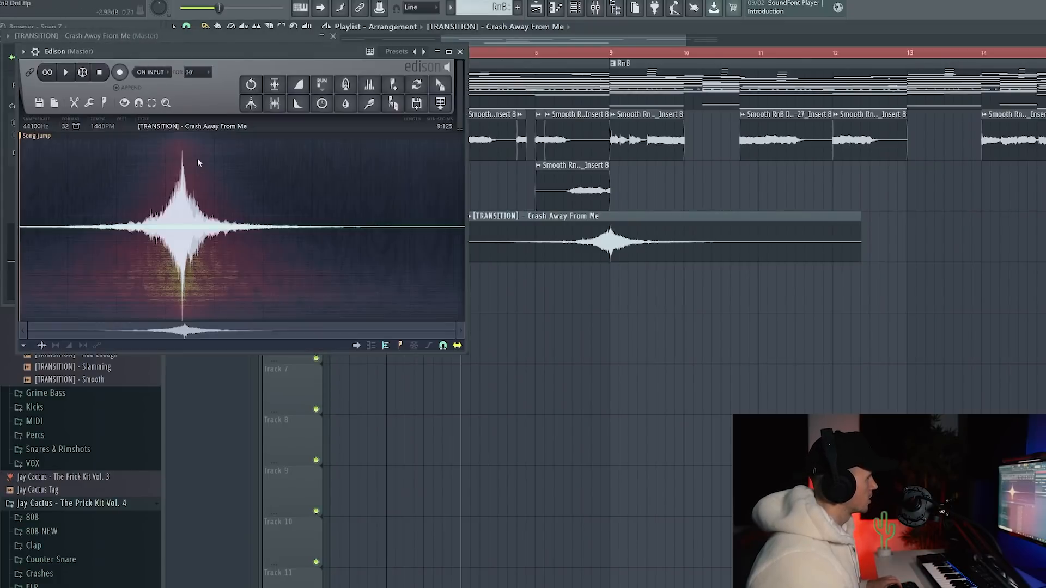
pyautogui.click(103, 103)
pyautogui.moveTo(165, 239)
pyautogui.click(240, 244)
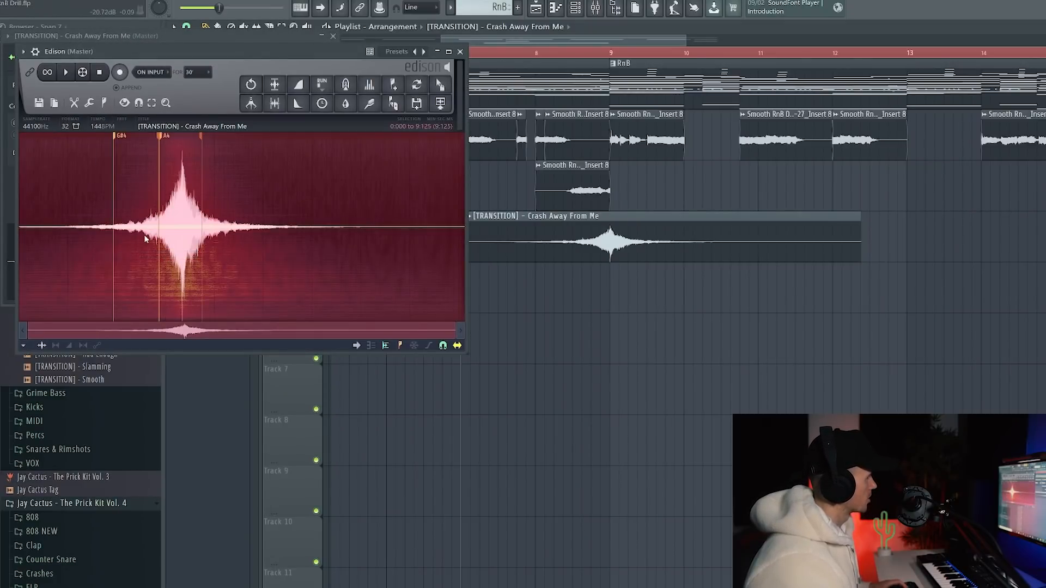
# Play the transition in the playlist through bar 9 and close its audio clip settings
pyautogui.scroll(1, 145, 238)
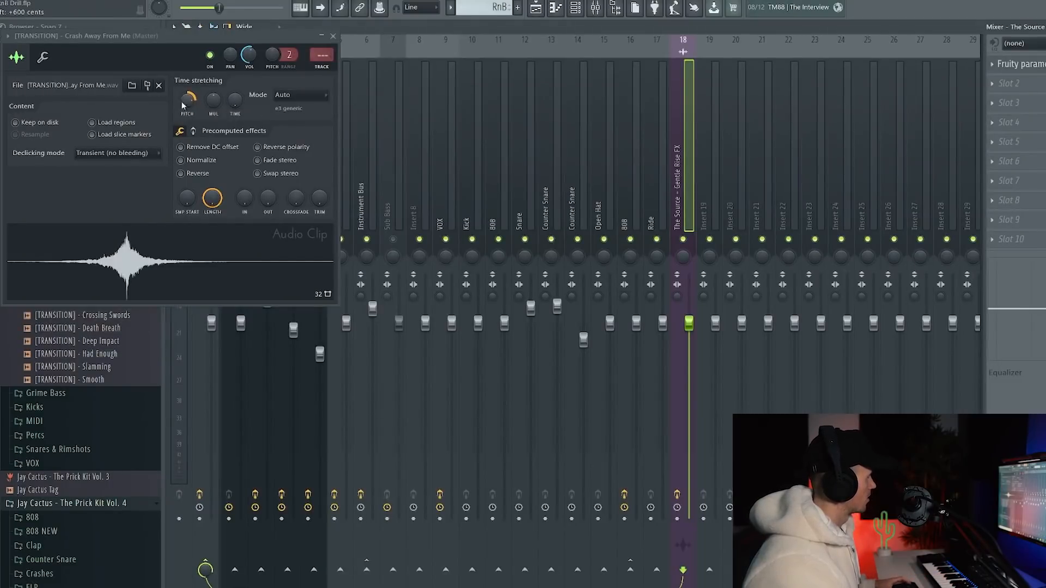
pyautogui.press('space')
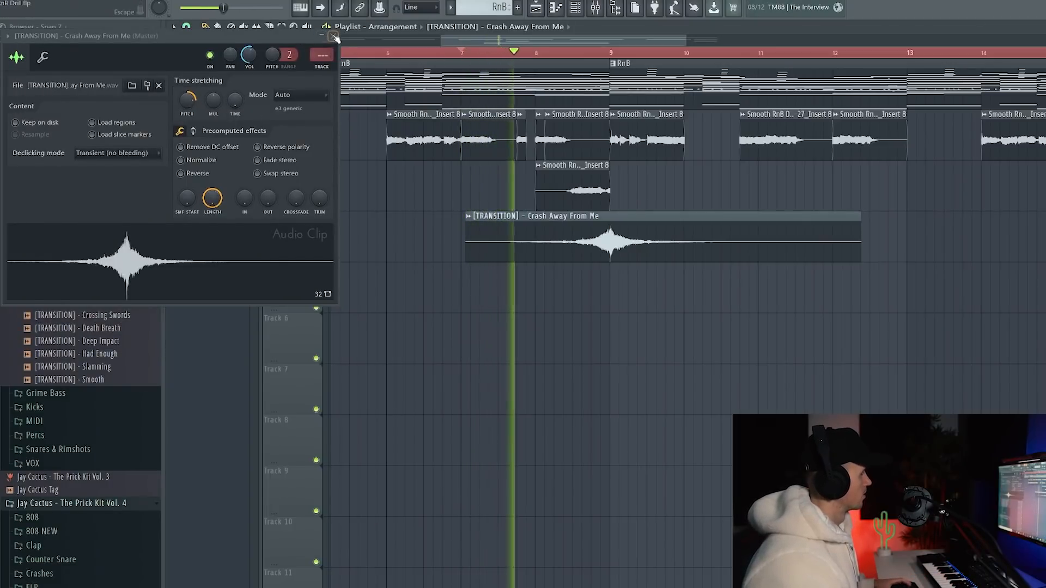
pyautogui.click(333, 36)
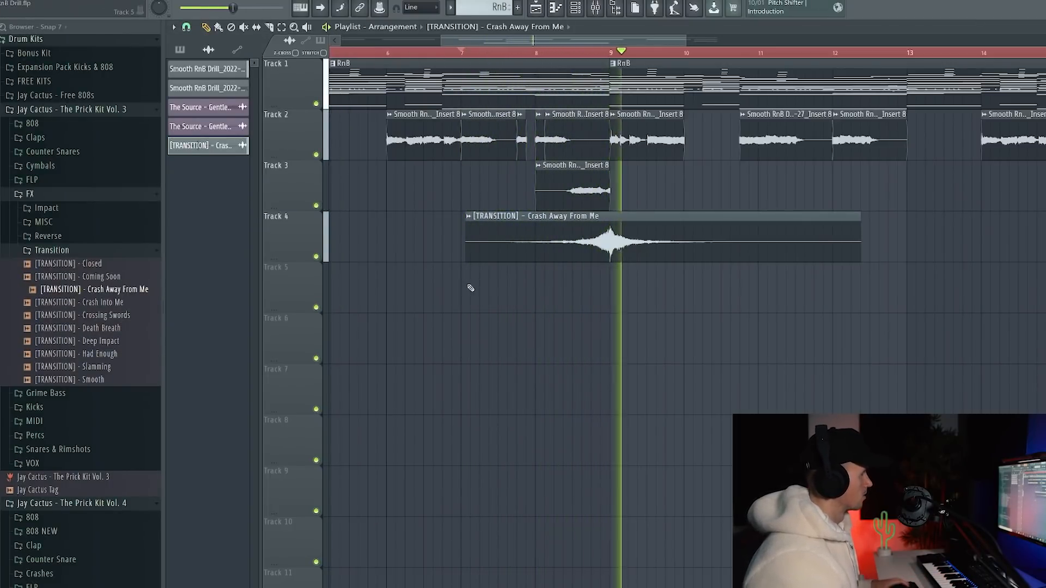
# Play the full arrangement from the start and examine how the melody, drum, transition and automation clips are laid out up to bar 33
pyautogui.scroll(-5, 471, 289)
pyautogui.scroll(5, 471, 288)
pyautogui.scroll(-2, 471, 288)
pyautogui.scroll(4, 469, 288)
pyautogui.scroll(-1, 443, 302)
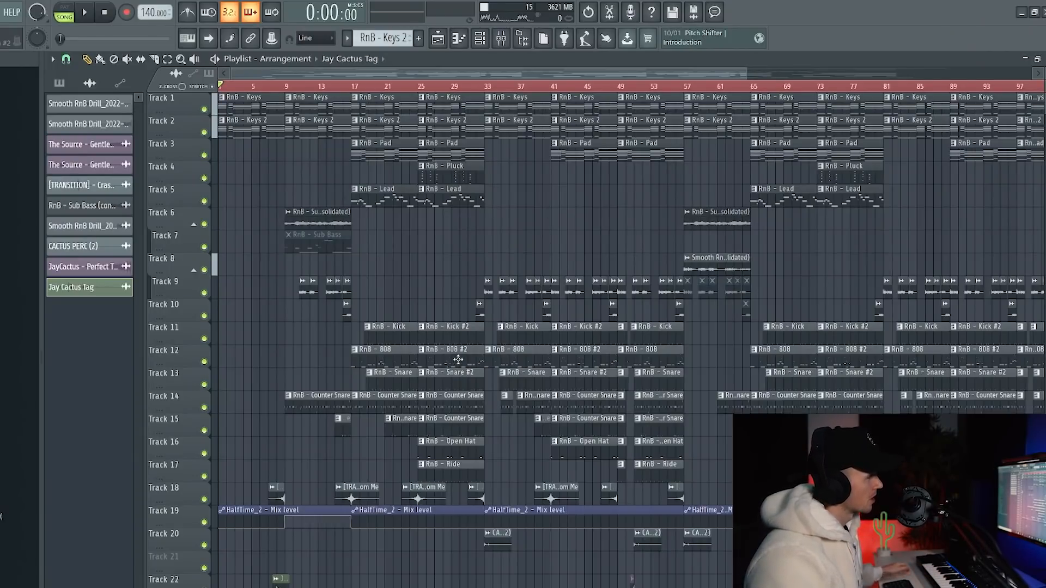
pyautogui.scroll(2, 475, 378)
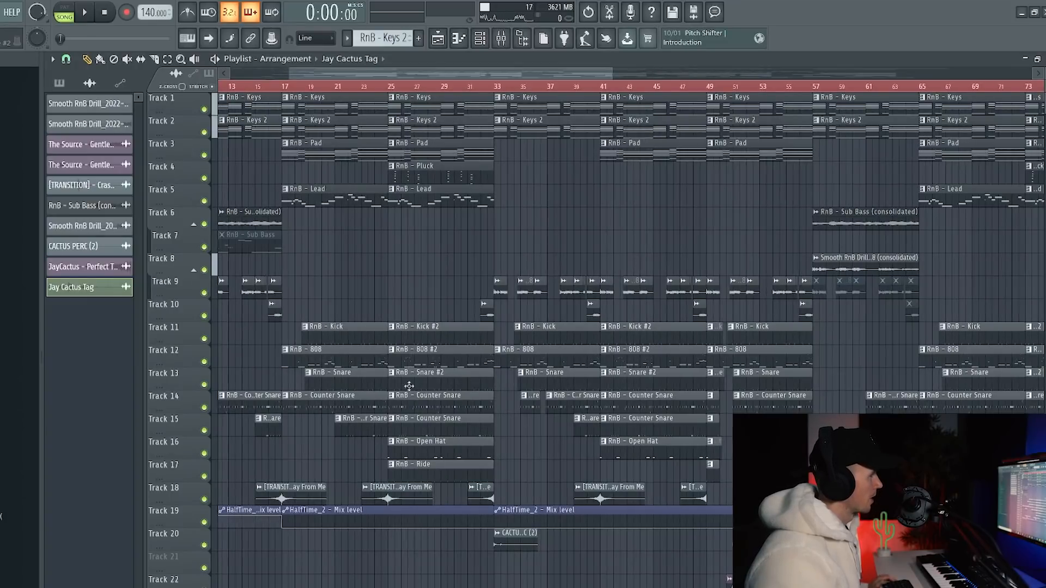
pyautogui.scroll(-3, 440, 383)
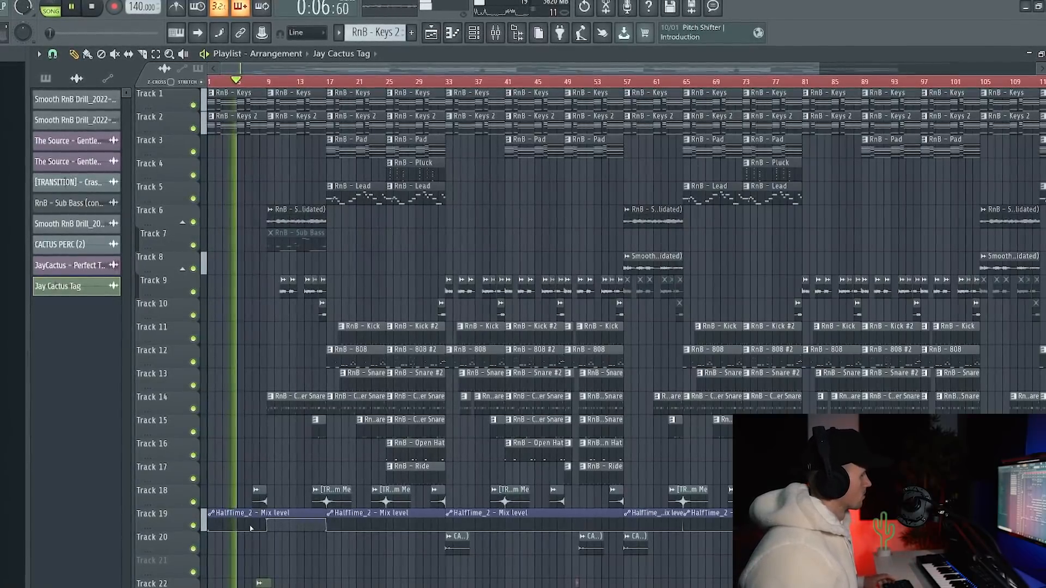
pyautogui.scroll(3, 250, 529)
pyautogui.scroll(1, 243, 401)
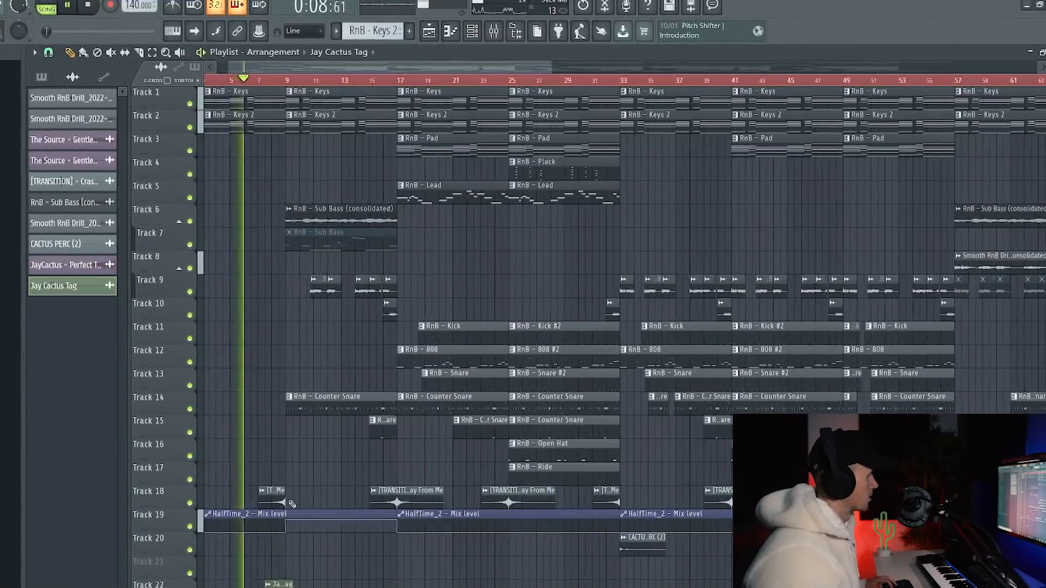
pyautogui.scroll(-2, 335, 347)
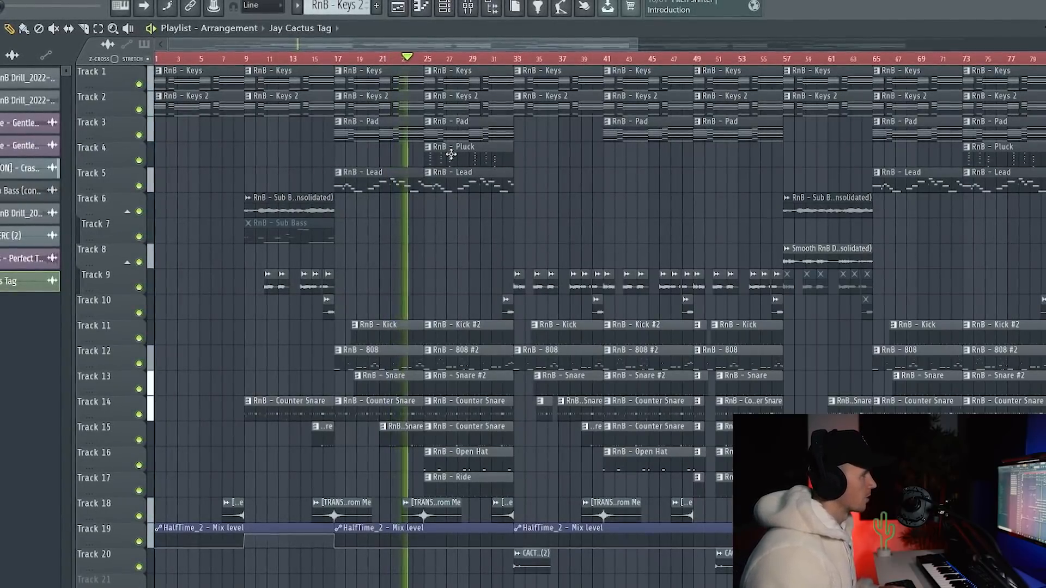
pyautogui.scroll(2, 474, 458)
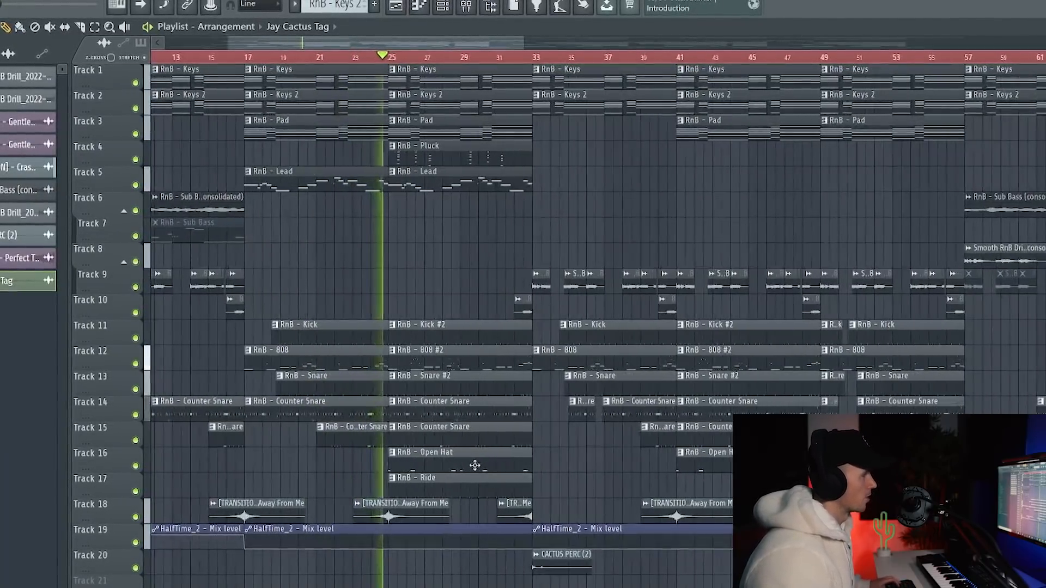
pyautogui.scroll(-2, 482, 458)
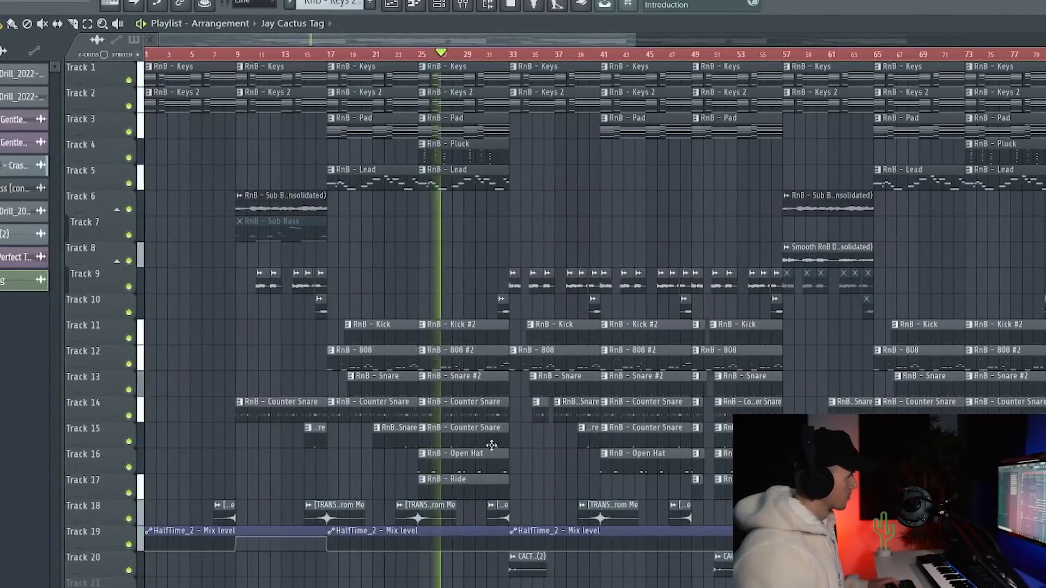
# Inspect the notes of the 808 #2 pattern in the piano roll and return to the playlist
pyautogui.doubleClick(469, 369)
pyautogui.scroll(-2, 473, 374)
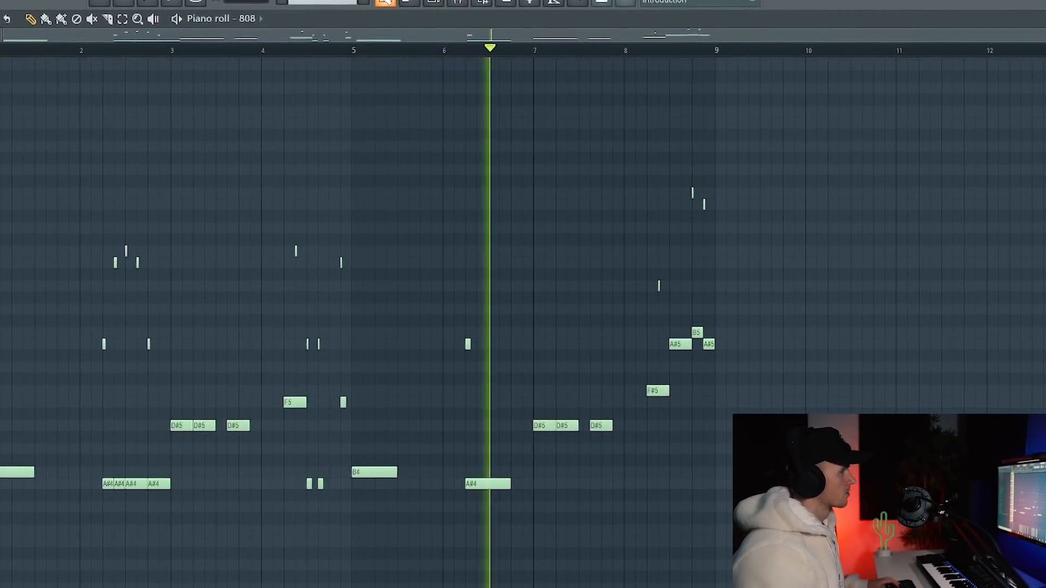
pyautogui.click(392, 3)
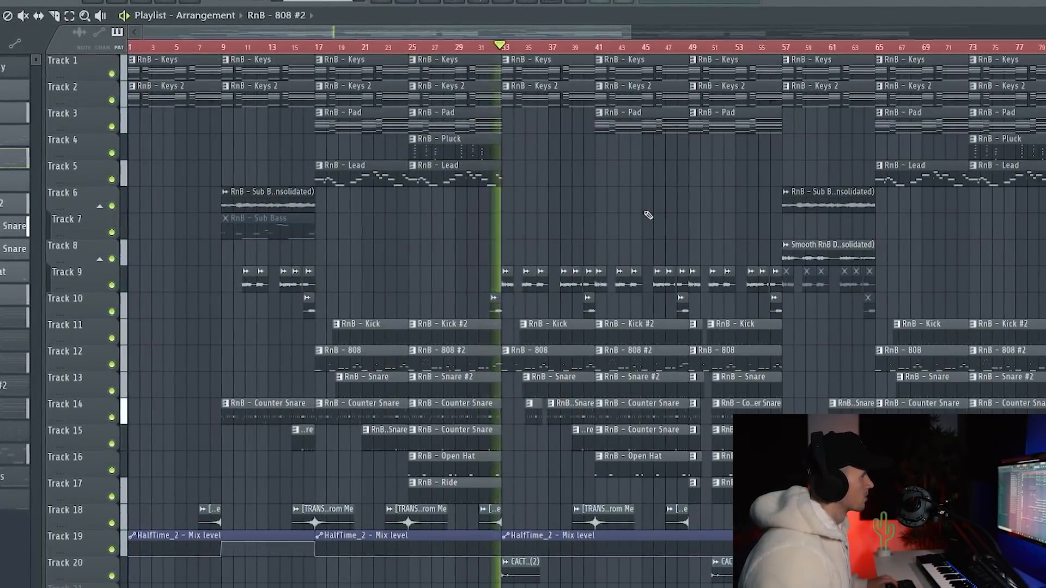
# Examine the section from bar 33 to 57, including the sliced audio clips and the drum gap around bar 50
pyautogui.scroll(3, 648, 216)
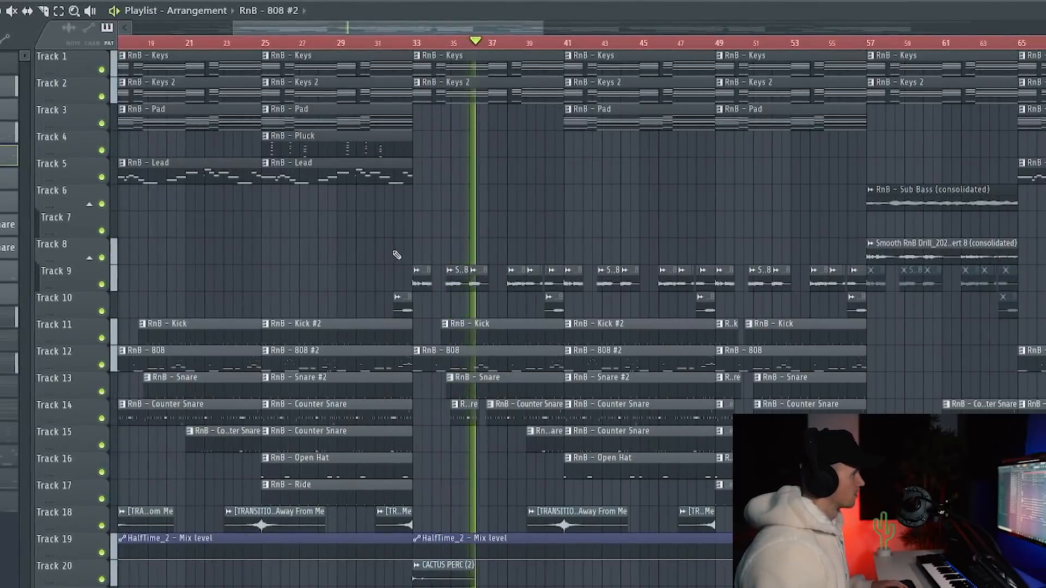
pyautogui.scroll(-3, 399, 238)
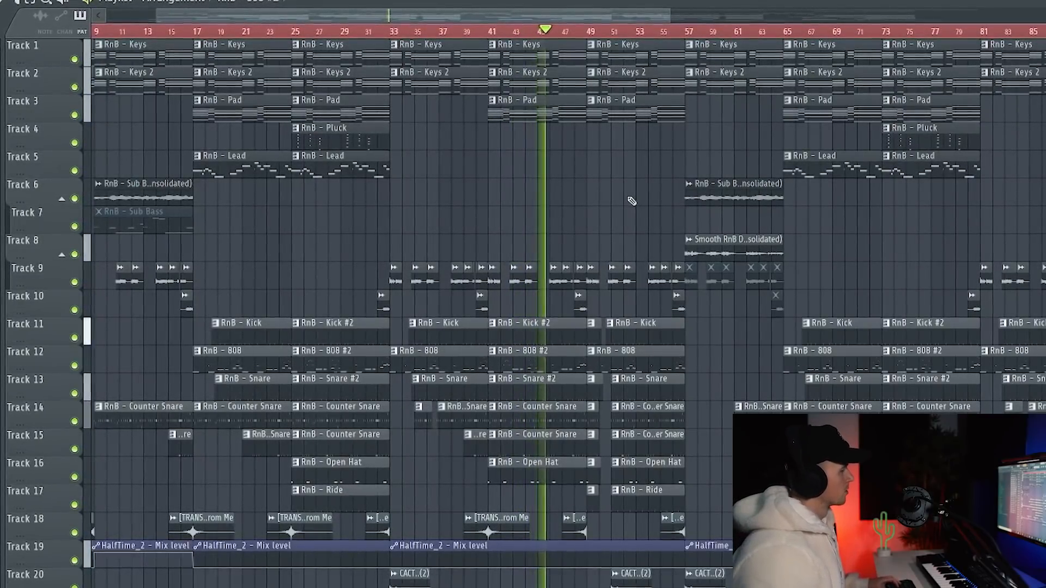
pyautogui.scroll(2, 629, 196)
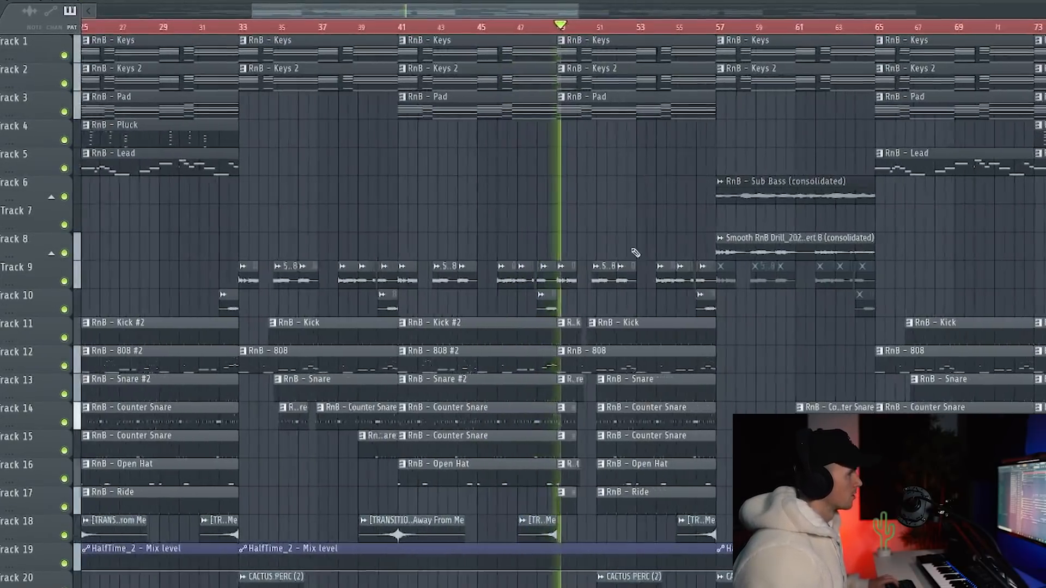
pyautogui.scroll(4, 607, 367)
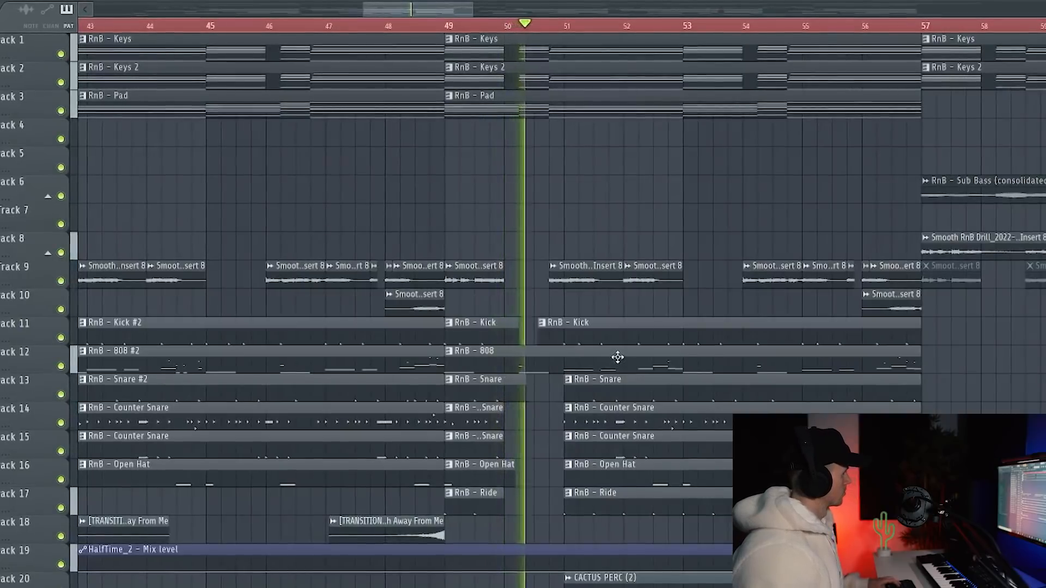
pyautogui.scroll(-4, 617, 359)
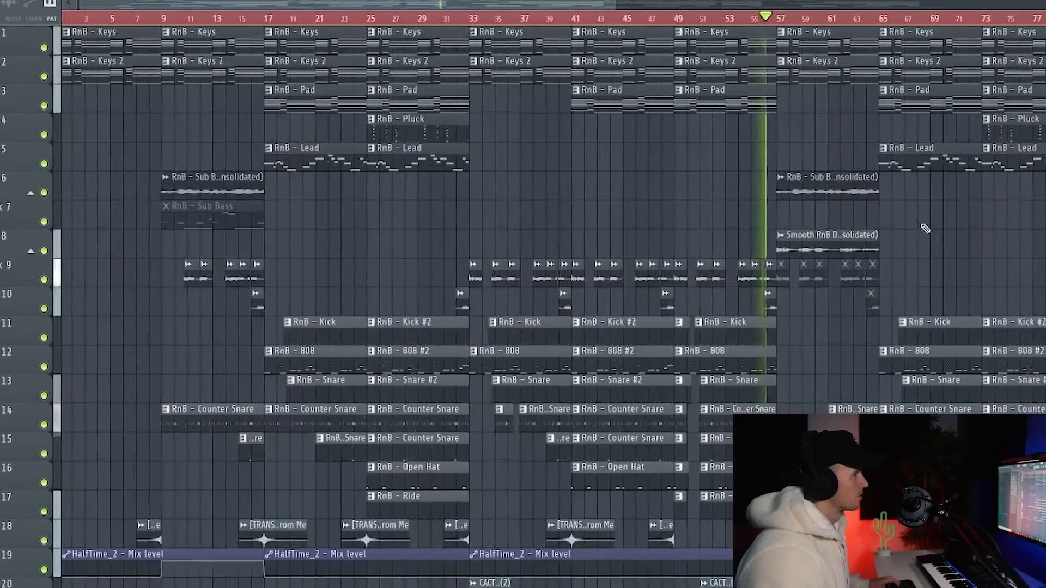
# Check the audio clip settings of the consolidated Smooth RnB Drill clip at bar 57 and close them
pyautogui.scroll(3, 937, 224)
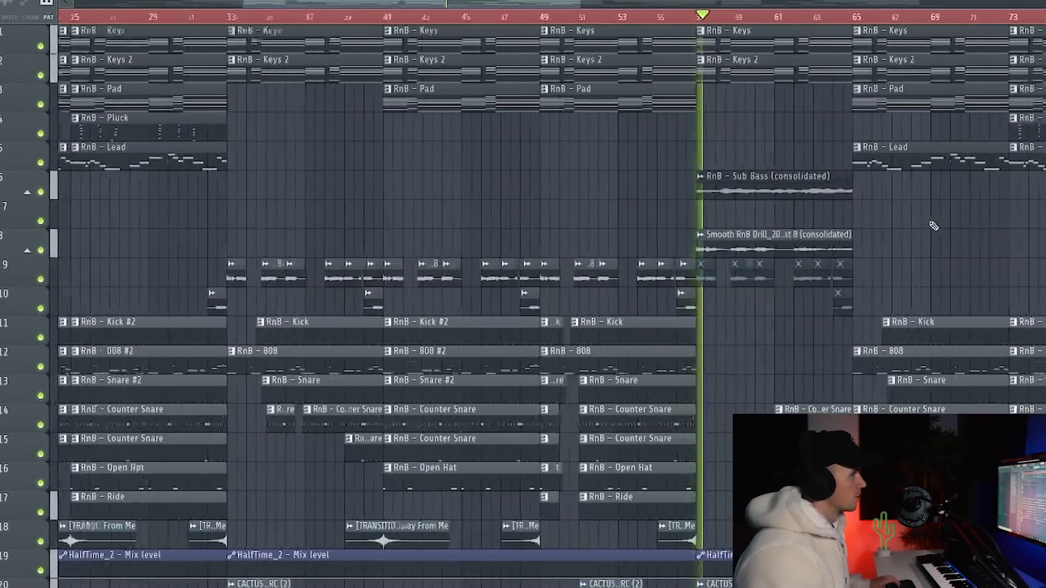
pyautogui.doubleClick(747, 243)
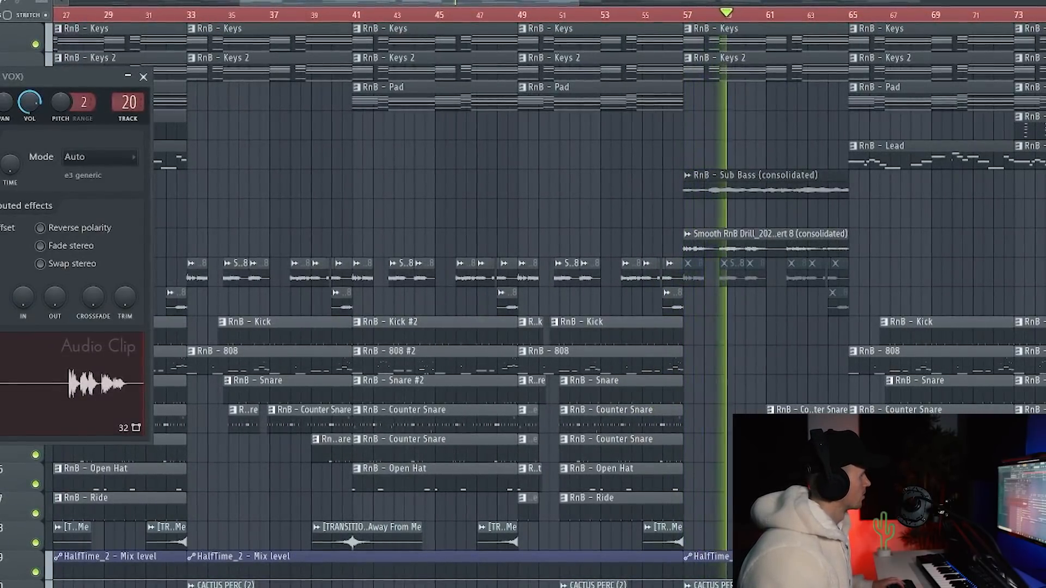
pyautogui.click(143, 77)
# Examine the second half of the arrangement from bar 65 onward, comparing its layers with the first half
pyautogui.scroll(-4, 523, 211)
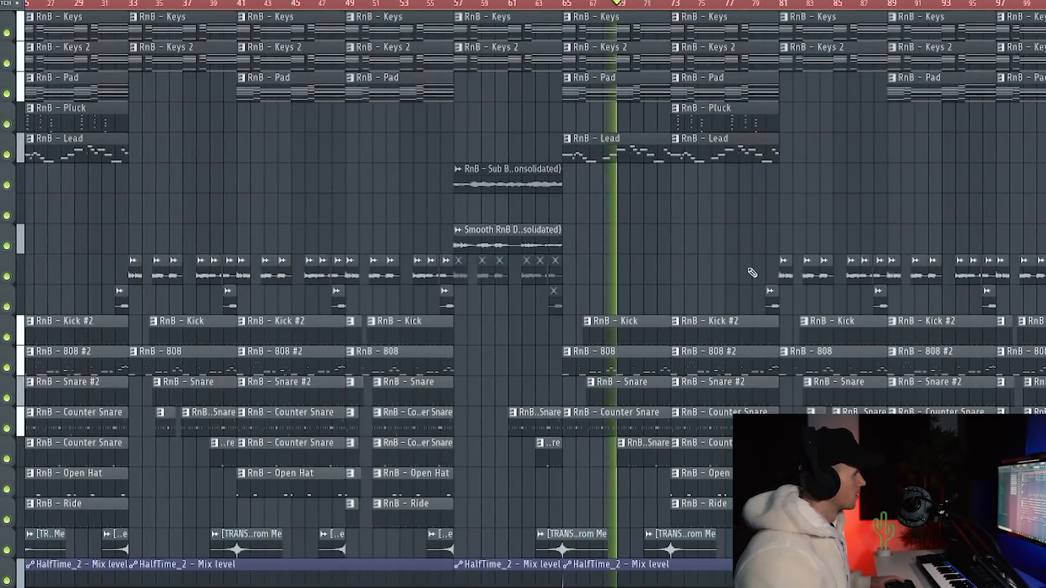
pyautogui.scroll(3, 752, 312)
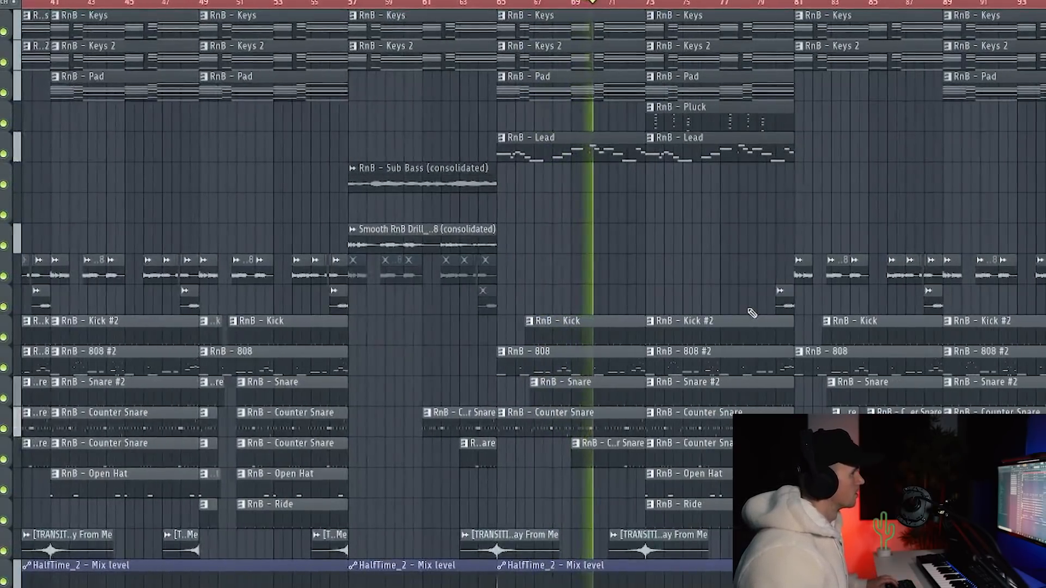
pyautogui.scroll(2, 753, 313)
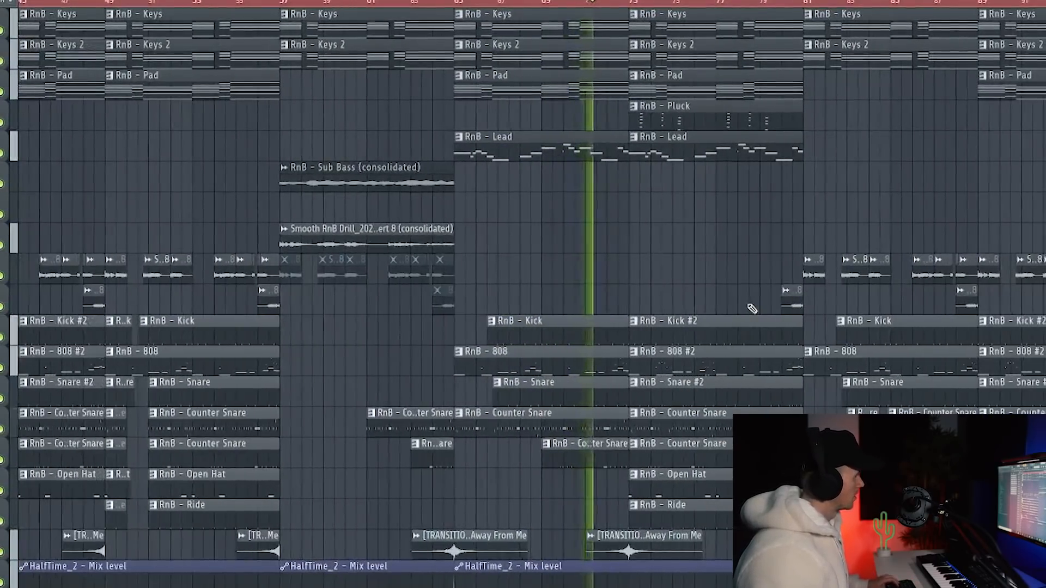
pyautogui.scroll(-3, 751, 305)
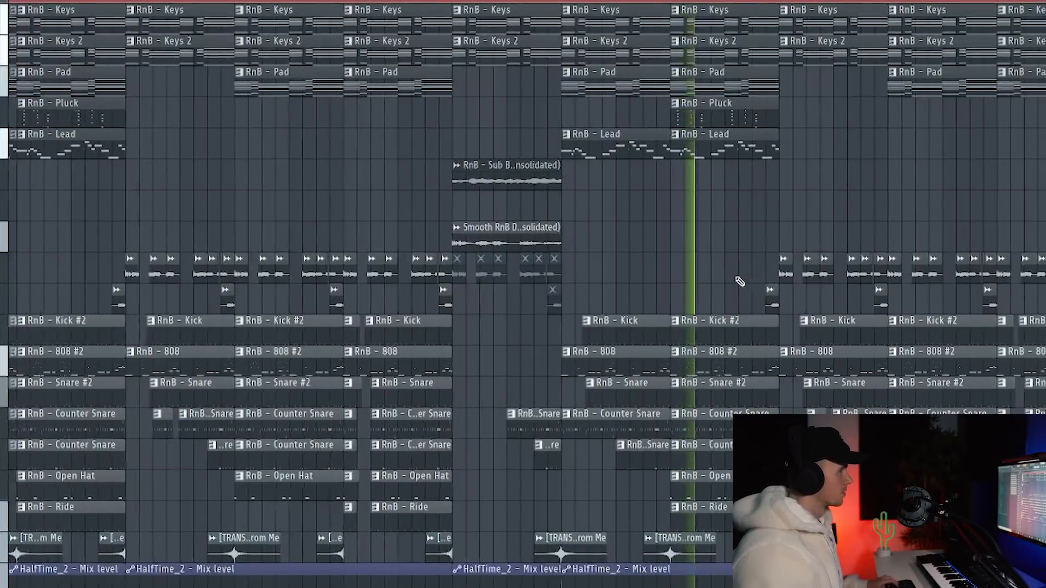
pyautogui.scroll(-2, 740, 282)
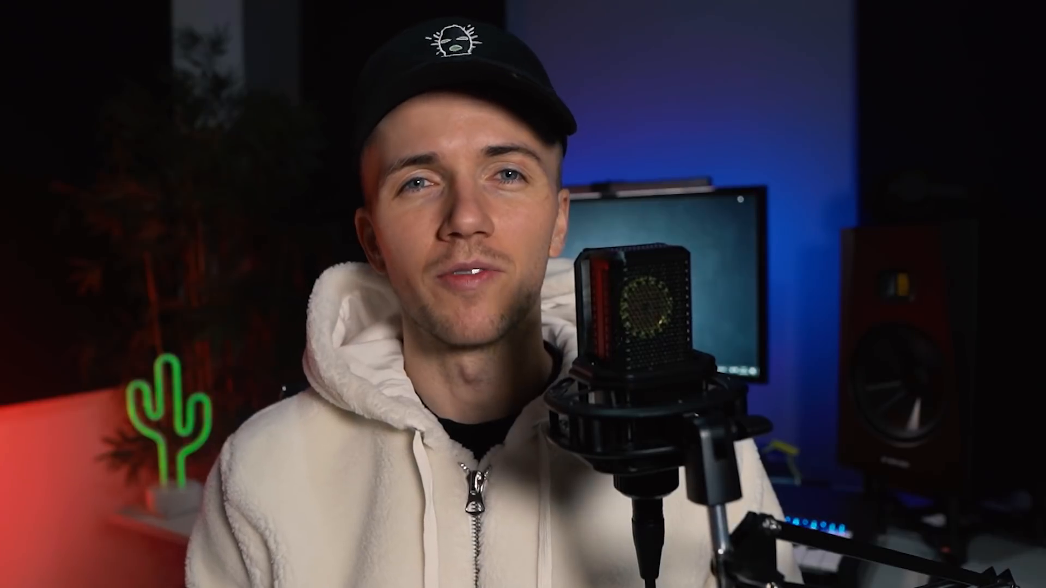